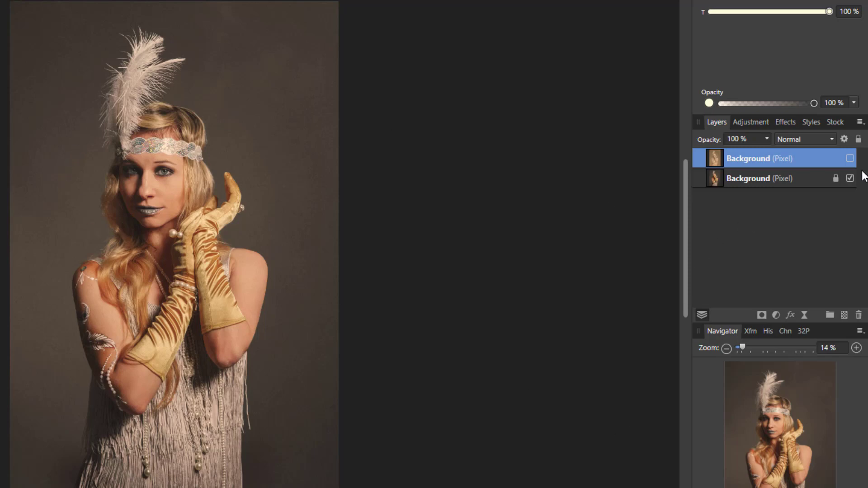
Step: Show the top sepia Background layer on the flapper portrait, then switch to vintage-3599245.jpg
{"action": "left_click", "coordinate": [850, 158]}
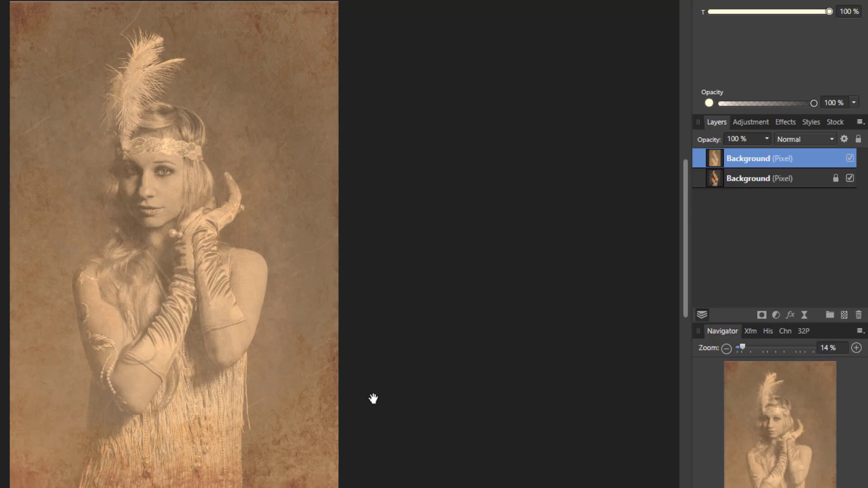
{"action": "left_click", "coordinate": [18, 0]}
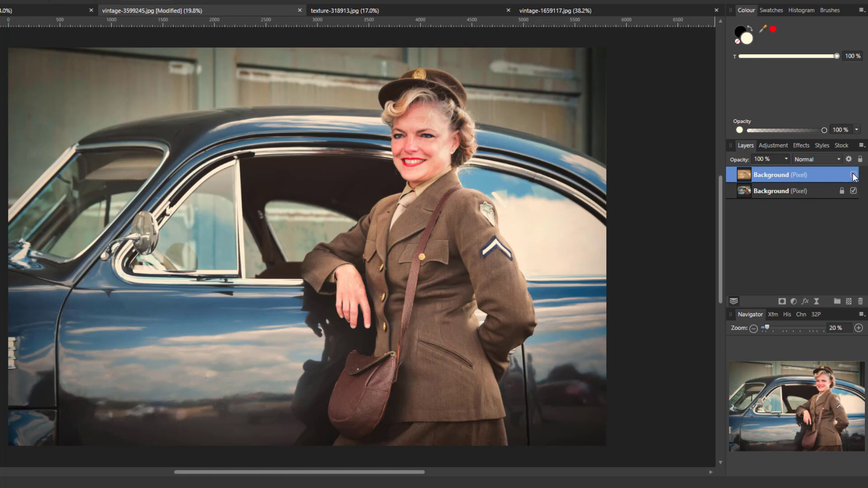
Step: Turn the car photo's top sepia layer on, then off again to compare with the original
{"action": "left_click", "coordinate": [854, 175]}
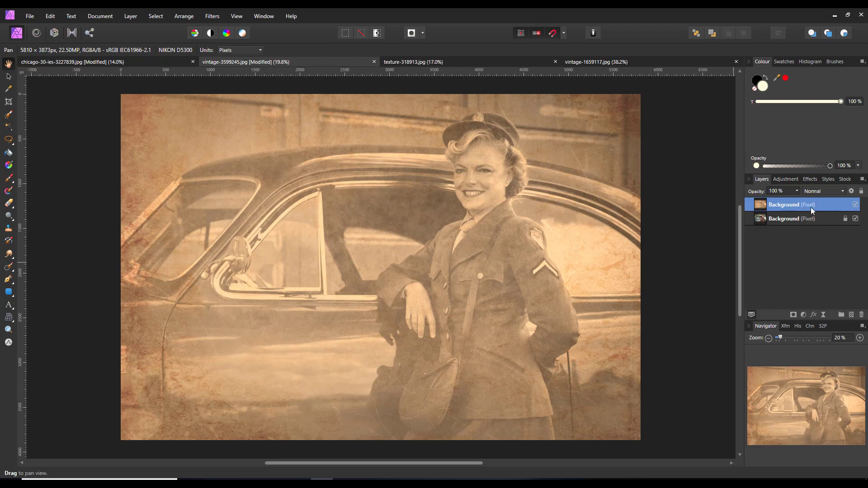
{"action": "left_click", "coordinate": [855, 206]}
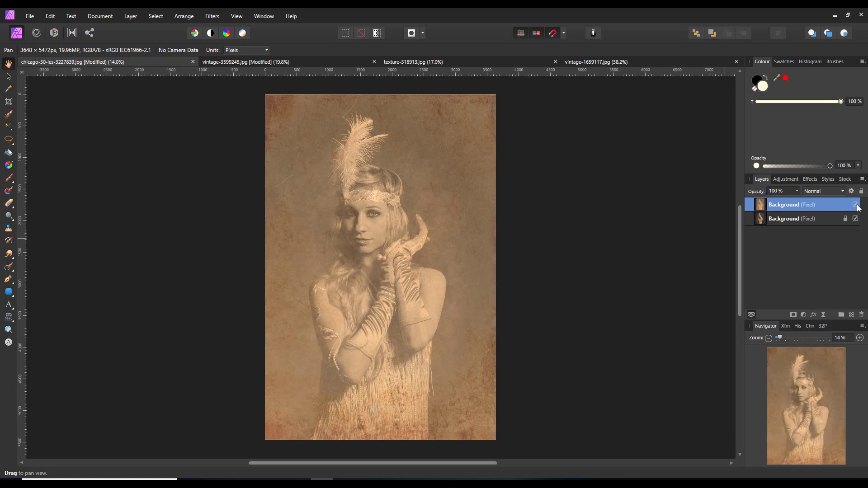
Step: Hide the flapper's sepia layer, preview texture-318913.jpg and vintage-1659117.jpg, then return to chicago-30-ies-3227839.jpg
{"action": "left_click", "coordinate": [856, 205]}
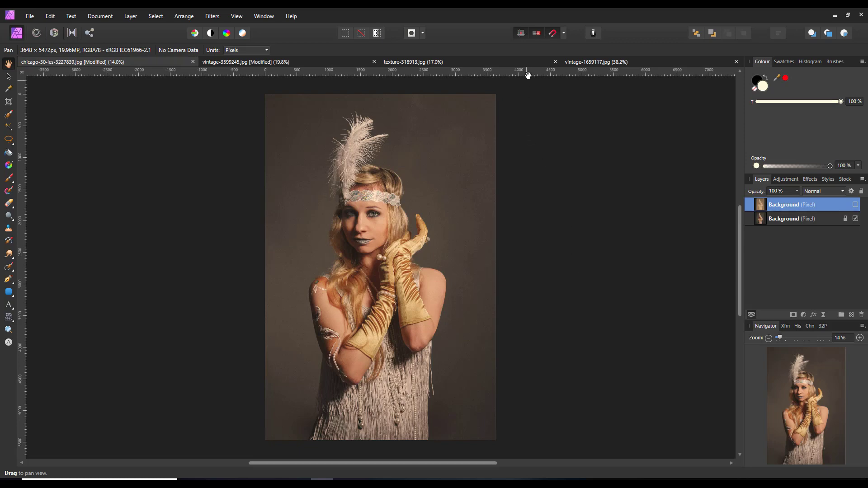
{"action": "left_click", "coordinate": [533, 61]}
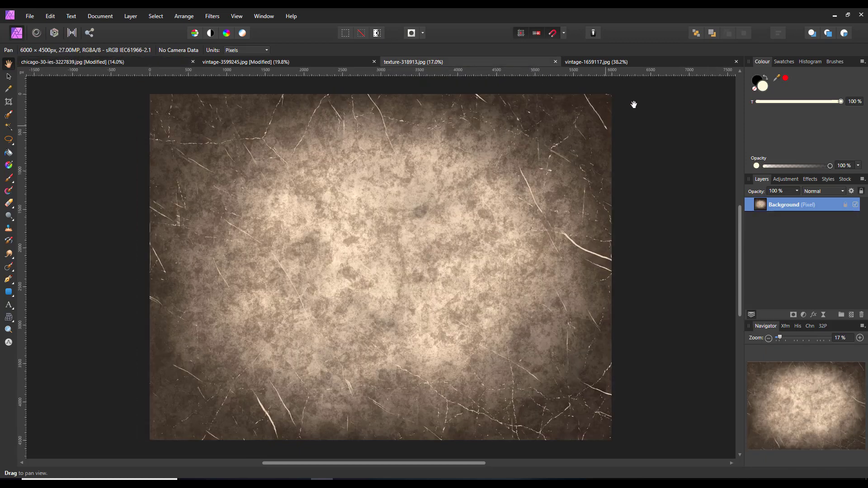
{"action": "left_click", "coordinate": [663, 63]}
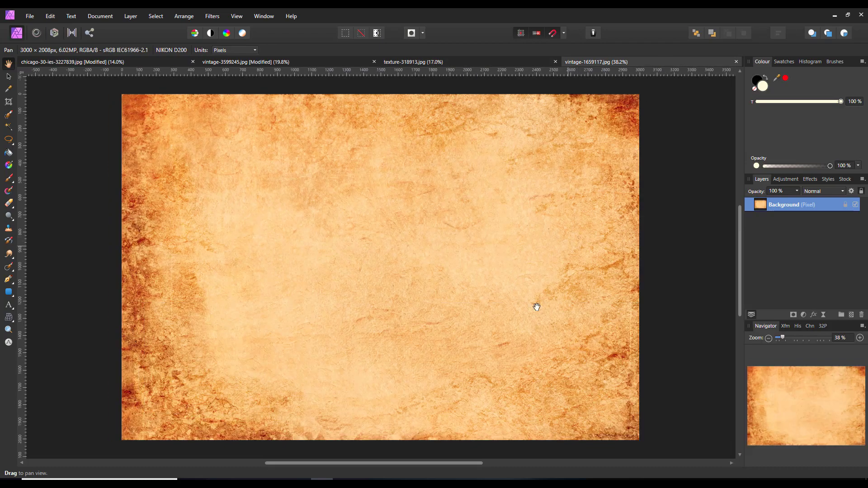
{"action": "left_click", "coordinate": [125, 62]}
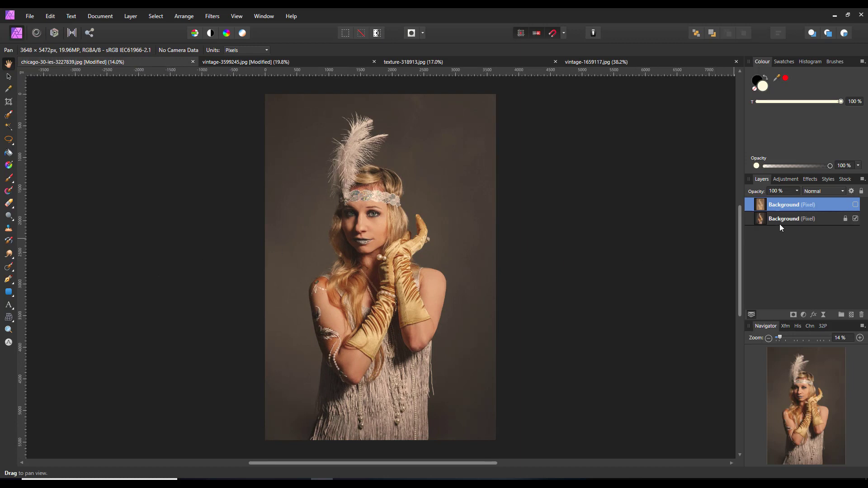
Step: Delete the top sepia Background layer from the flapper portrait's Layers panel
{"action": "right_click", "coordinate": [793, 204]}
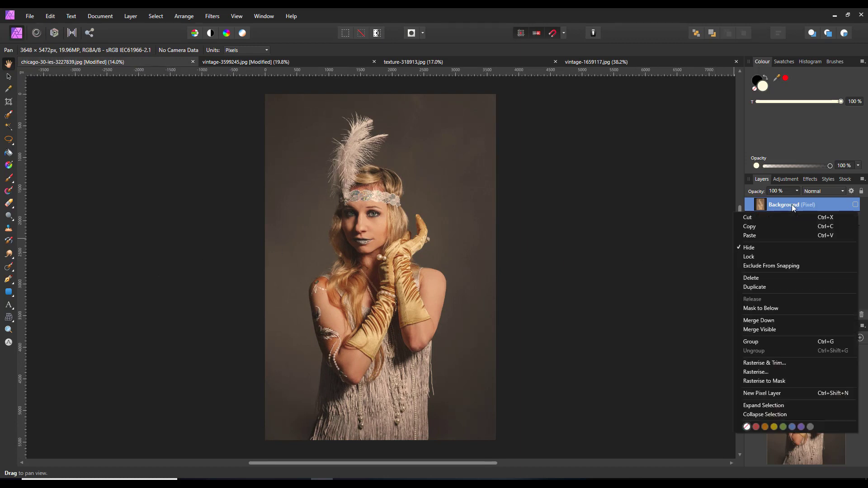
{"action": "left_click", "coordinate": [756, 281]}
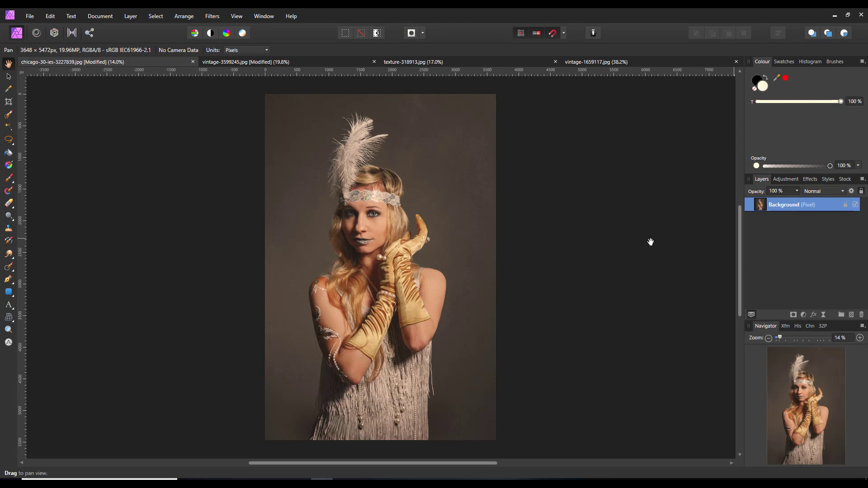
Step: Add a Channel Mixer with Grey output at Intensity 99%, Alpha -9%, Offset 12%
{"action": "left_click", "coordinate": [803, 314]}
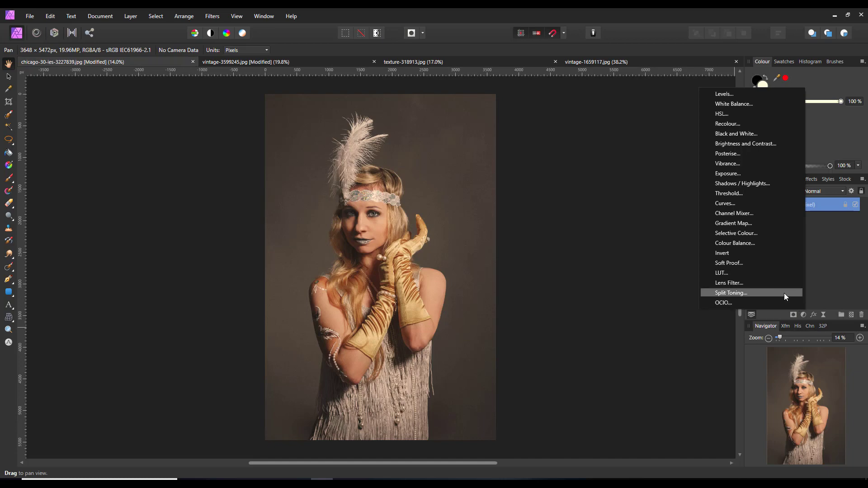
{"action": "left_click", "coordinate": [728, 214]}
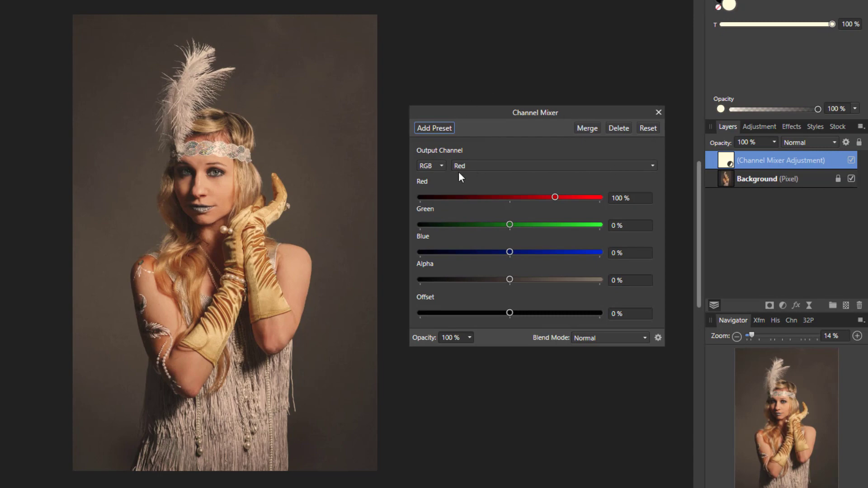
{"action": "left_click", "coordinate": [441, 166]}
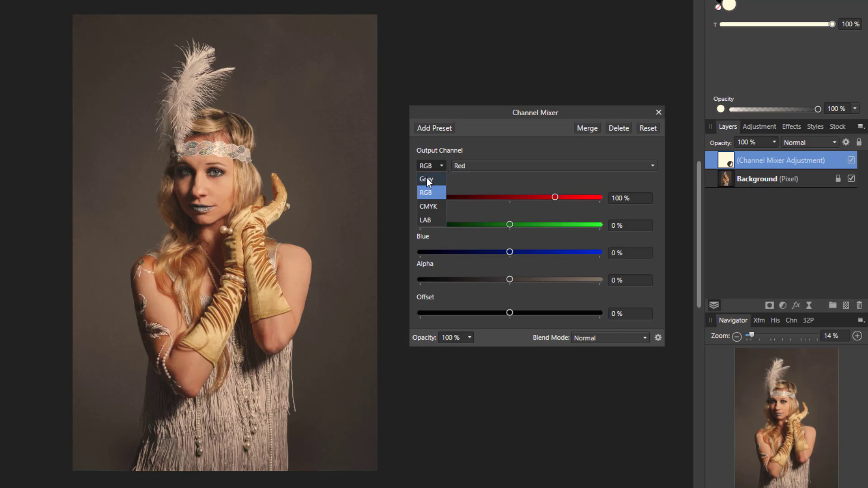
{"action": "left_click", "coordinate": [426, 179]}
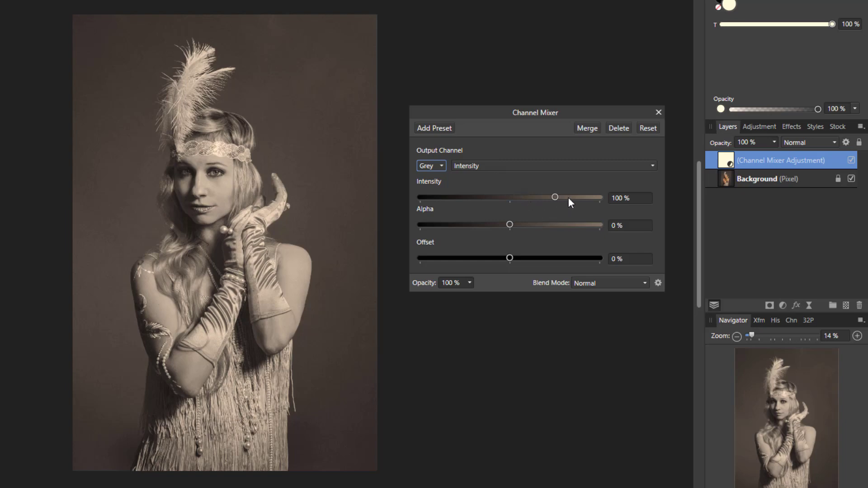
{"action": "left_click_drag", "start_coordinate": [555, 197], "coordinate": [554, 198]}
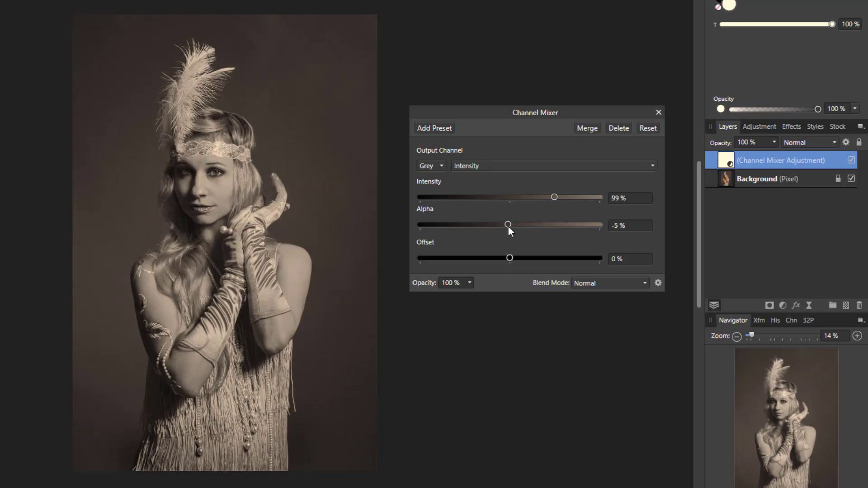
{"action": "left_click_drag", "start_coordinate": [508, 226], "coordinate": [506, 225]}
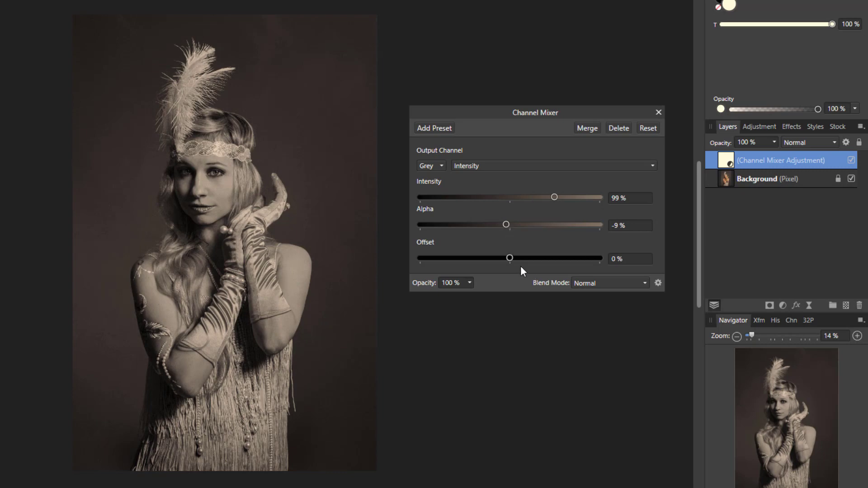
{"action": "left_click_drag", "start_coordinate": [513, 258], "coordinate": [521, 258]}
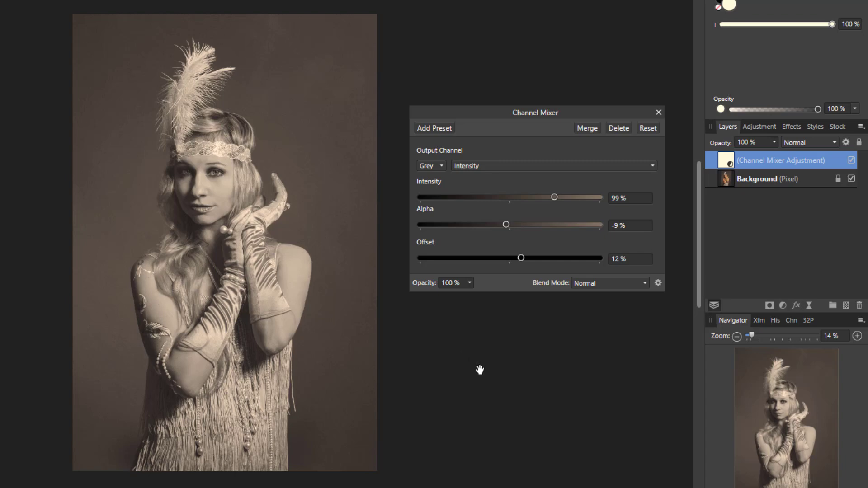
{"action": "left_click", "coordinate": [657, 111]}
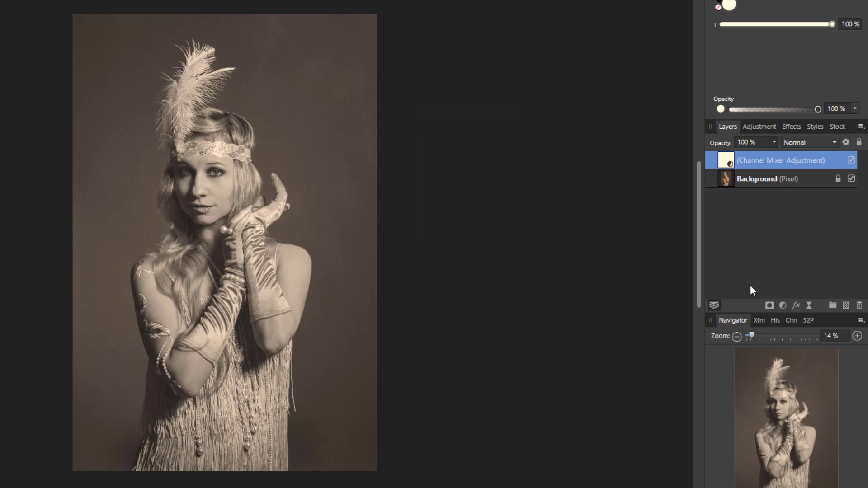
Step: Add a Levels adjustment with the Output Black Level raised to 17%
{"action": "left_click", "coordinate": [783, 304]}
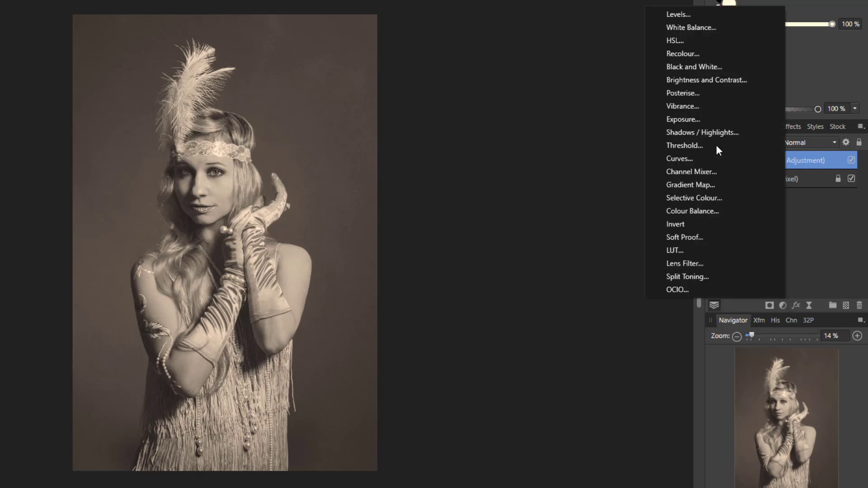
{"action": "left_click", "coordinate": [677, 17]}
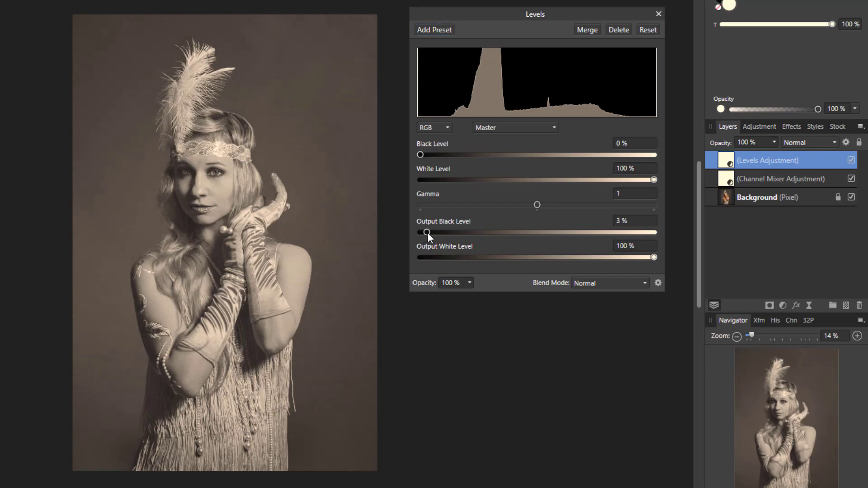
{"action": "left_click_drag", "start_coordinate": [440, 234], "coordinate": [444, 232]}
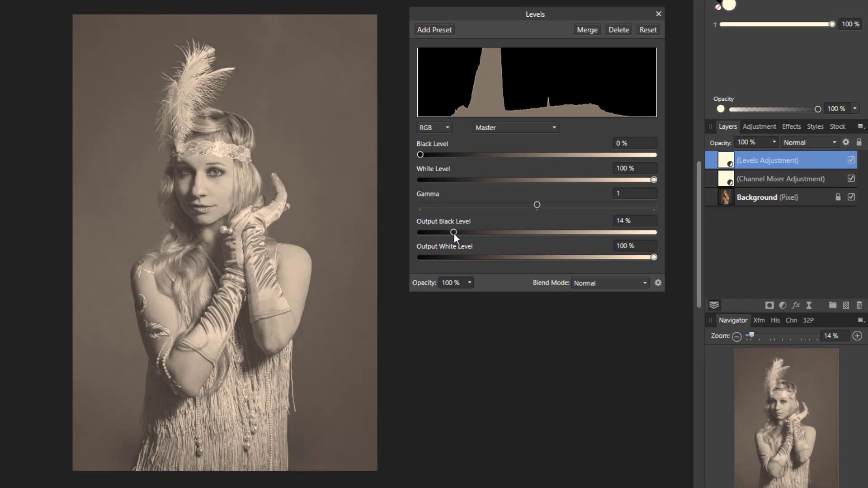
{"action": "left_click_drag", "start_coordinate": [456, 232], "coordinate": [459, 232]}
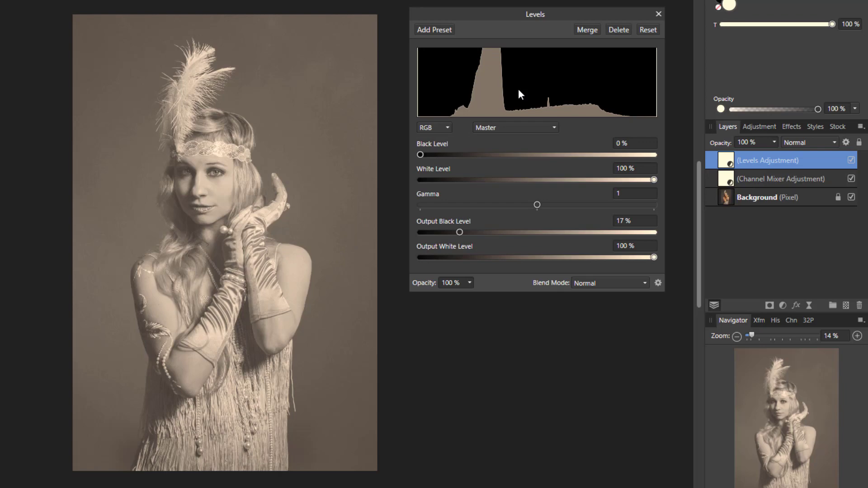
{"action": "left_click", "coordinate": [658, 13]}
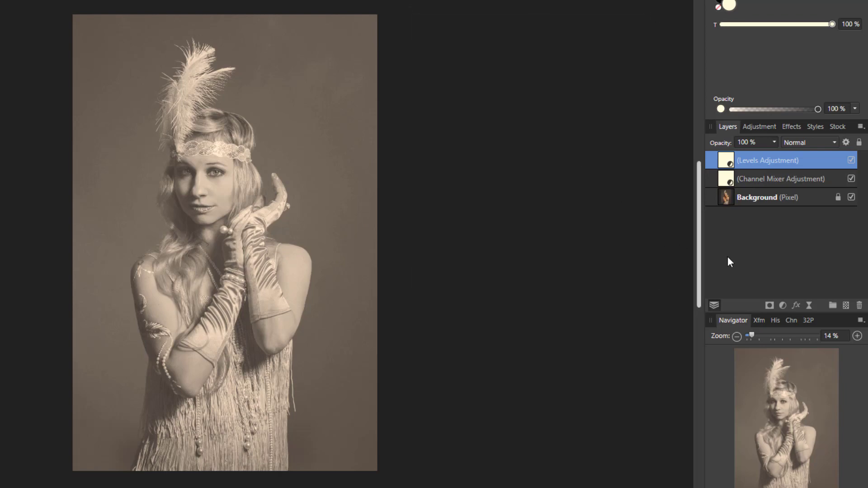
Step: Add a new pixel layer and flood-fill it with black
{"action": "left_click", "coordinate": [846, 306]}
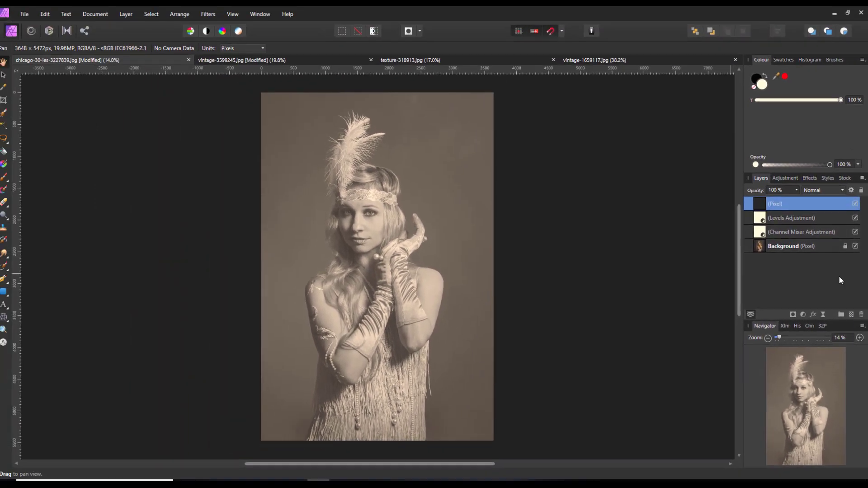
{"action": "left_click", "coordinate": [8, 152]}
{"action": "key", "text": "x"}
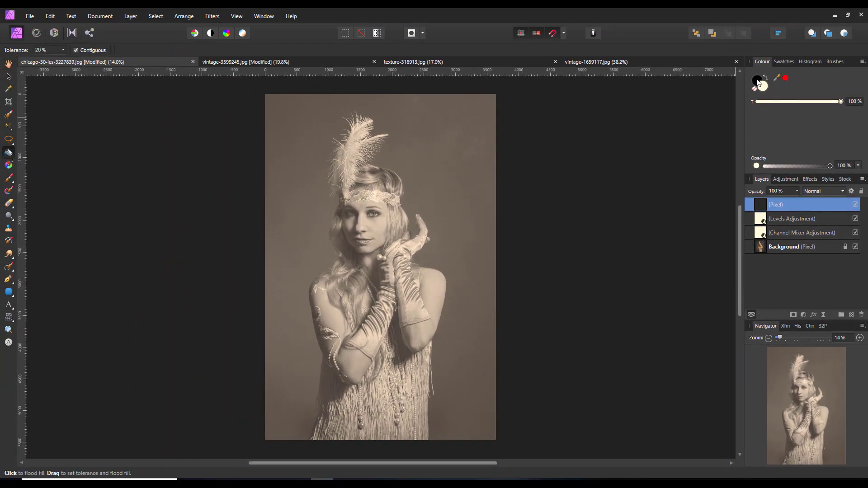
{"action": "left_click", "coordinate": [592, 266]}
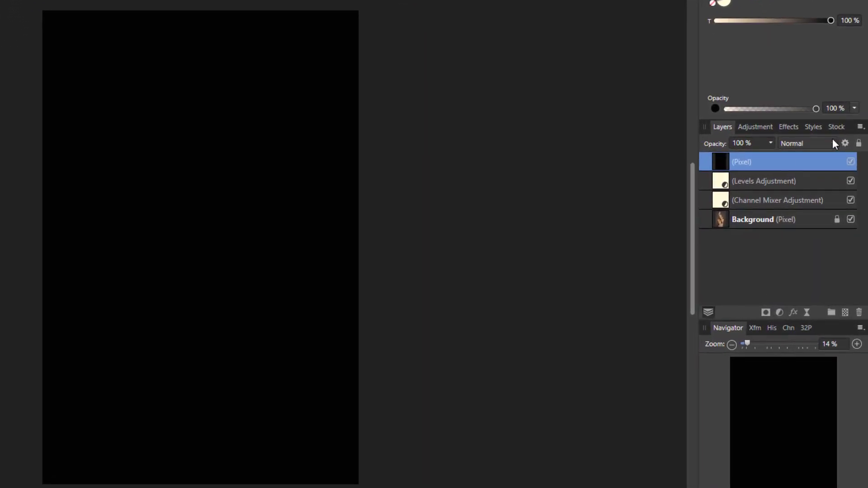
Step: Set the black layer's blend mode to Screen and bring up its Layer Effects
{"action": "left_click", "coordinate": [834, 144]}
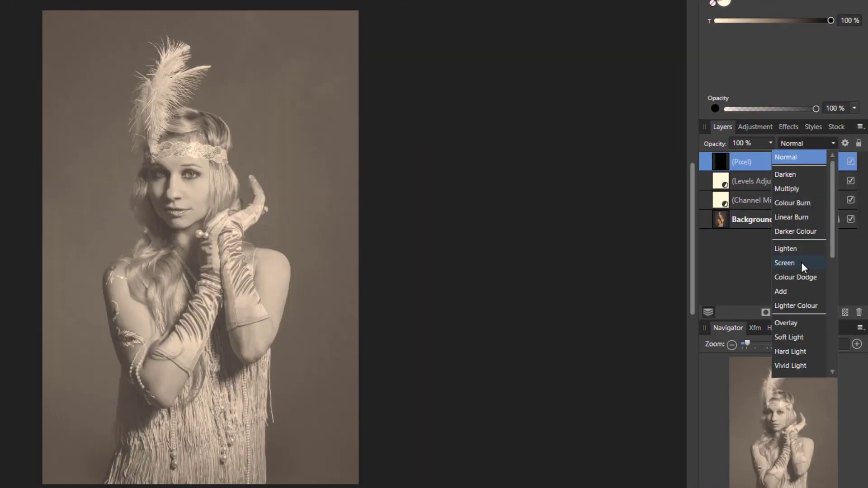
{"action": "left_click", "coordinate": [790, 261]}
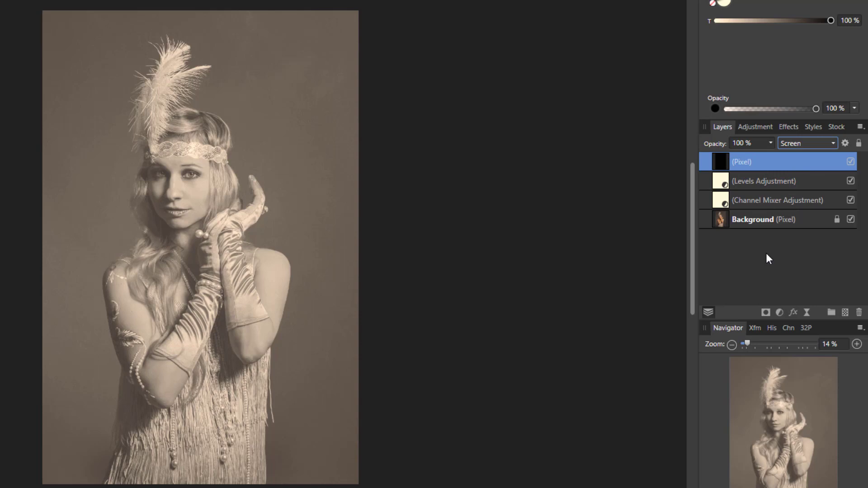
{"action": "left_click", "coordinate": [794, 312]}
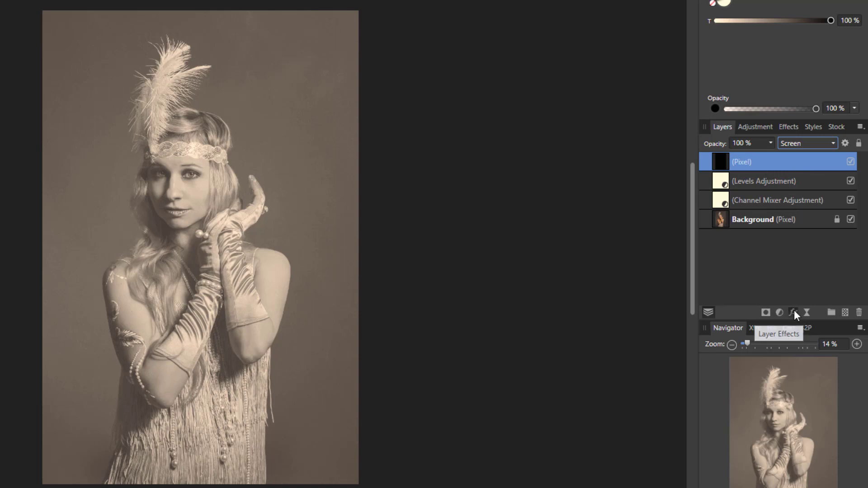
{"action": "left_click_drag", "start_coordinate": [309, 47], "coordinate": [551, 26]}
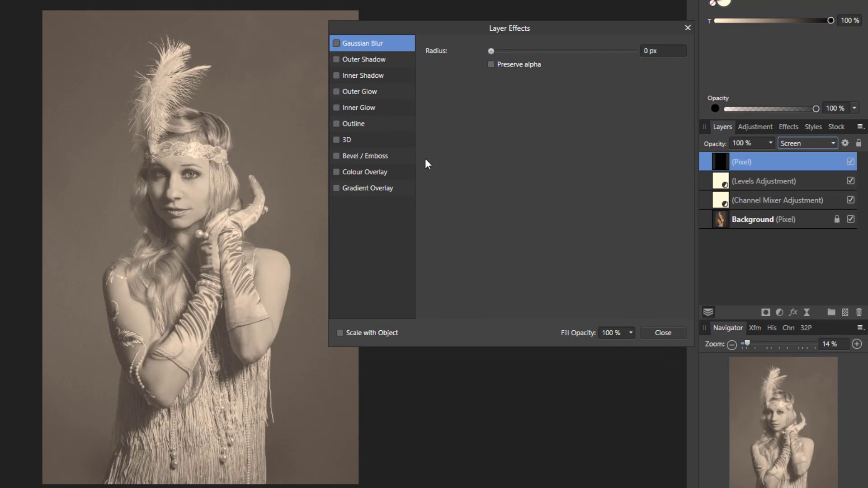
Step: Enable a Gradient Overlay effect with Radial type and Screen blend mode
{"action": "left_click", "coordinate": [336, 188]}
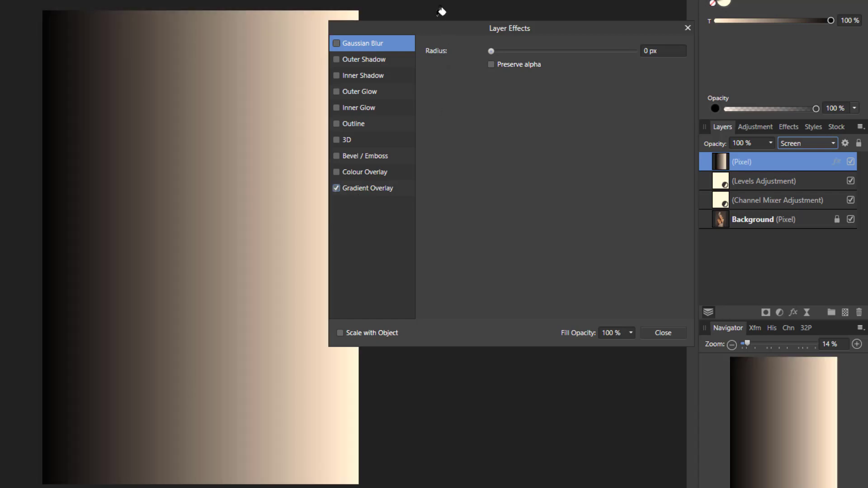
{"action": "left_click_drag", "start_coordinate": [445, 28], "coordinate": [480, 26]}
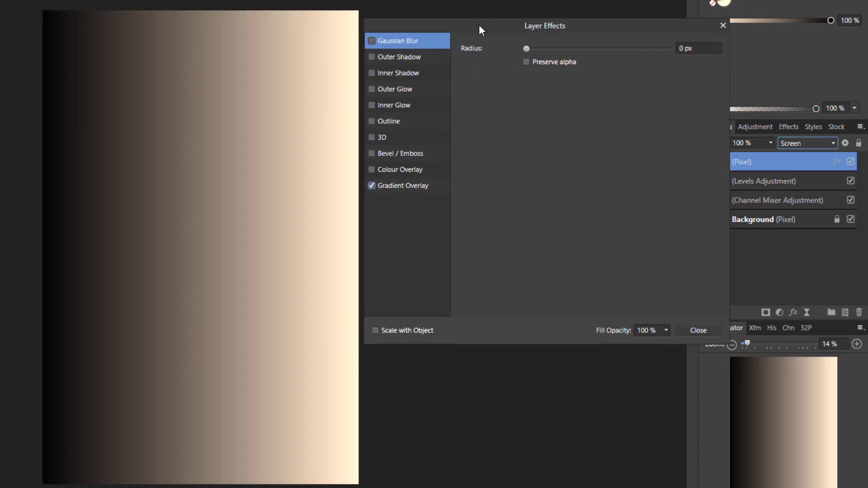
{"action": "left_click", "coordinate": [407, 186]}
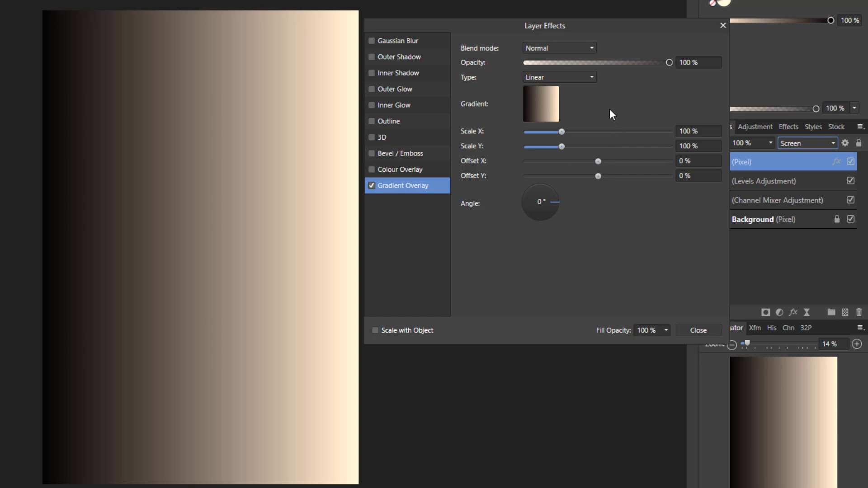
{"action": "left_click", "coordinate": [592, 78]}
{"action": "left_click", "coordinate": [537, 120]}
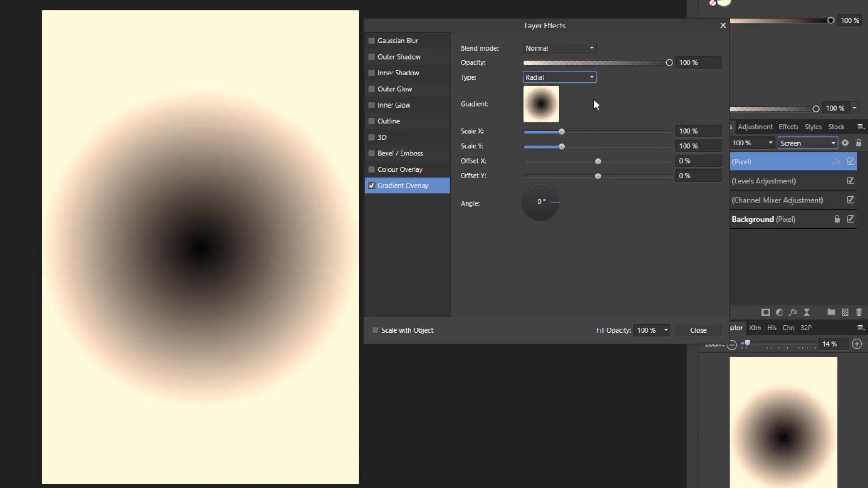
{"action": "left_click", "coordinate": [592, 48]}
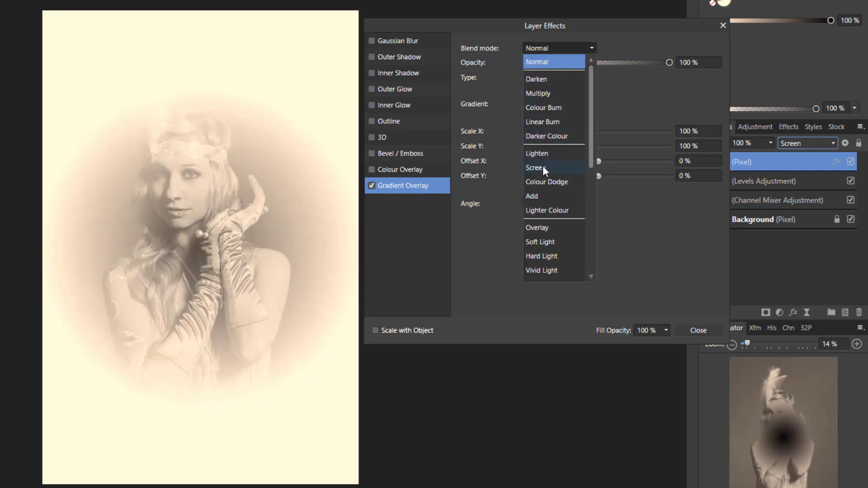
{"action": "left_click", "coordinate": [537, 168]}
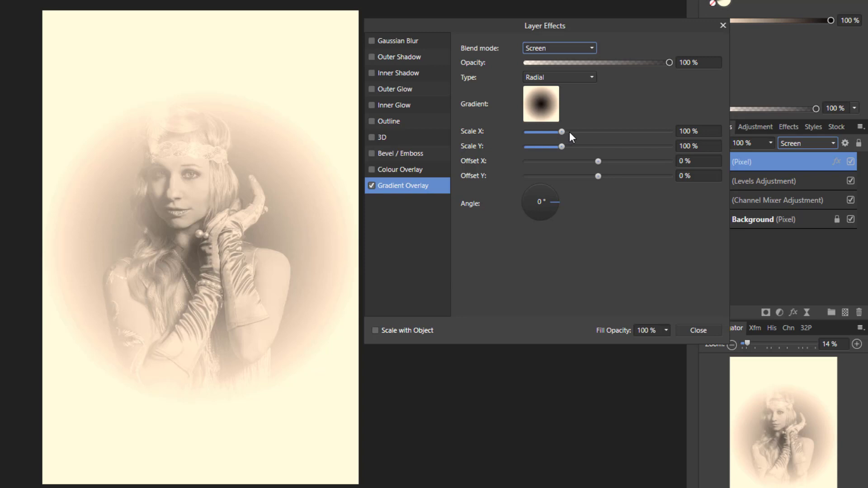
Step: Stretch the radial gradient overlay to Scale X 315% and Scale Y 174%
{"action": "left_click_drag", "start_coordinate": [562, 132], "coordinate": [640, 132]}
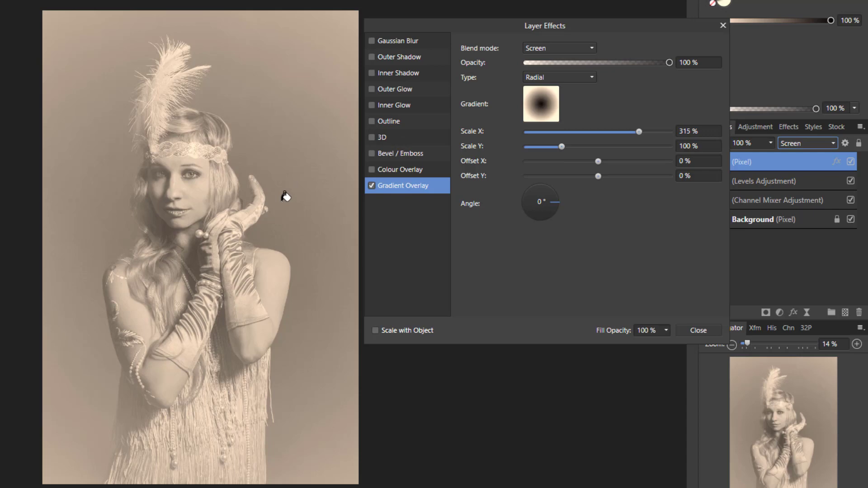
{"action": "left_click_drag", "start_coordinate": [563, 149], "coordinate": [566, 148]}
{"action": "left_click_drag", "start_coordinate": [568, 146], "coordinate": [589, 146]}
Step: Set the vignette offsets to 1% X and -15% Y and lower its opacity to 81%
{"action": "left_click_drag", "start_coordinate": [601, 161], "coordinate": [597, 163]}
{"action": "left_click", "coordinate": [686, 163]}
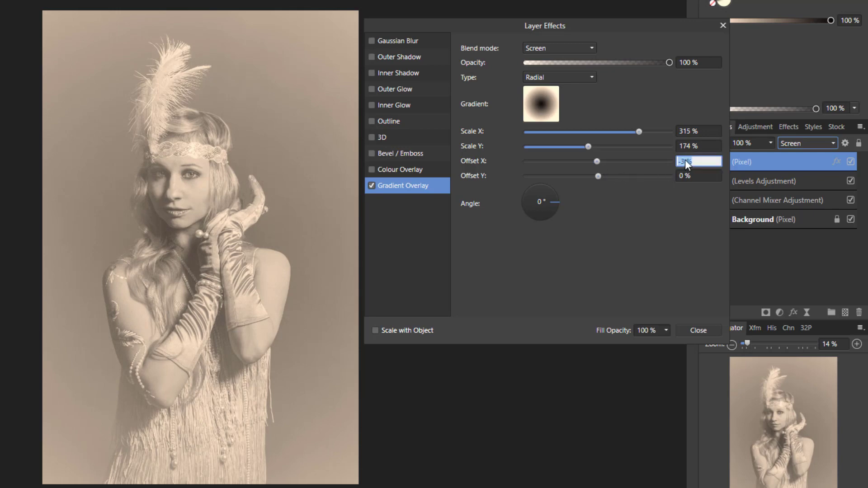
{"action": "type", "text": "1"}
{"action": "key", "text": "Return"}
{"action": "left_click", "coordinate": [685, 178]}
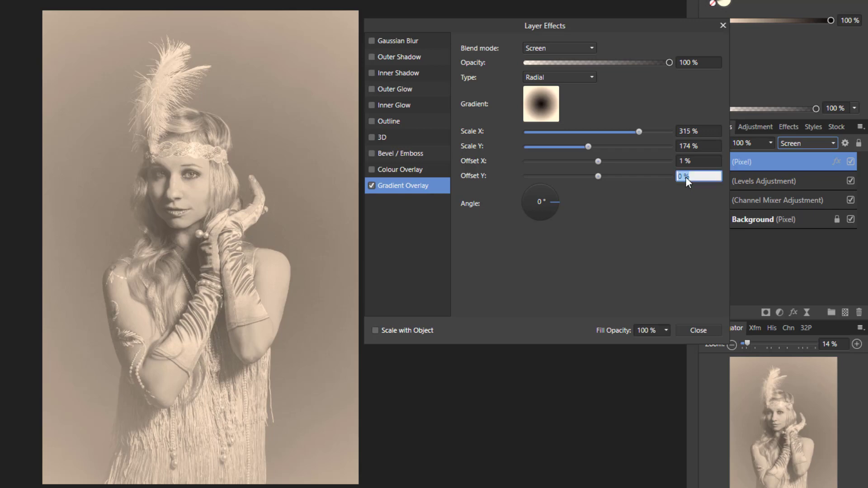
{"action": "type", "text": "-15"}
{"action": "key", "text": "Return"}
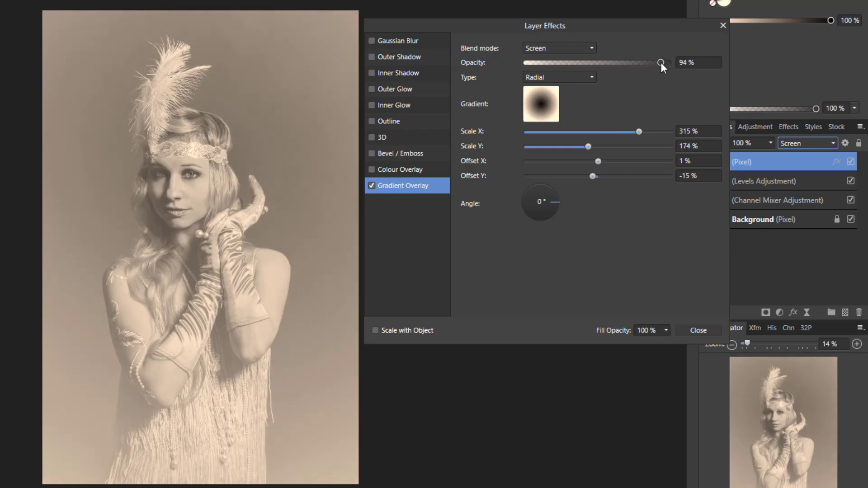
{"action": "left_click_drag", "start_coordinate": [658, 64], "coordinate": [648, 66]}
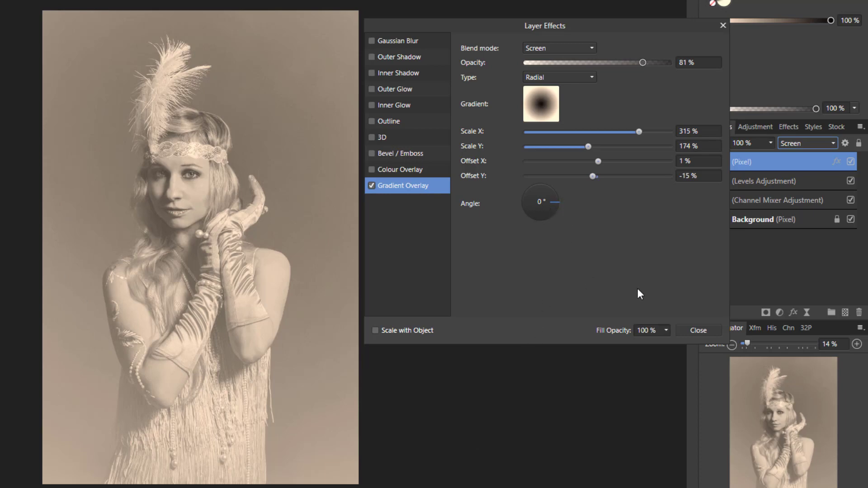
{"action": "left_click", "coordinate": [690, 335]}
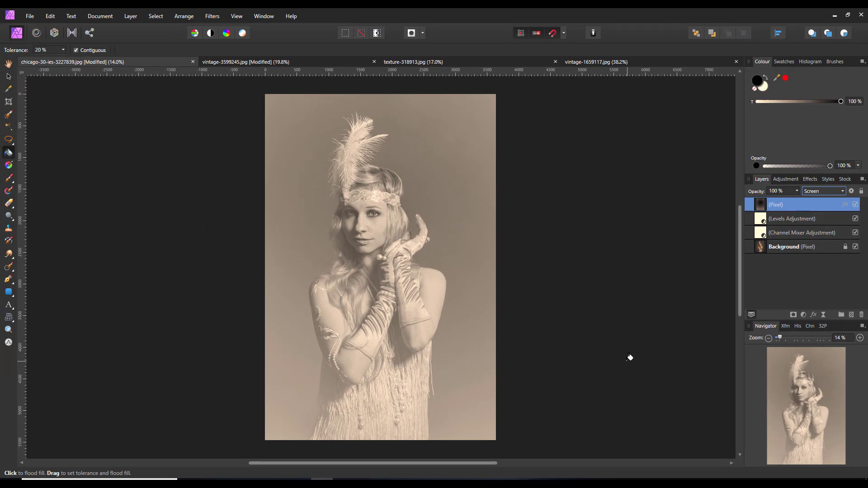
Step: Bring up the texture-318913.jpg document and the options for its Background layer
{"action": "left_click", "coordinate": [526, 59]}
{"action": "key", "text": "h"}
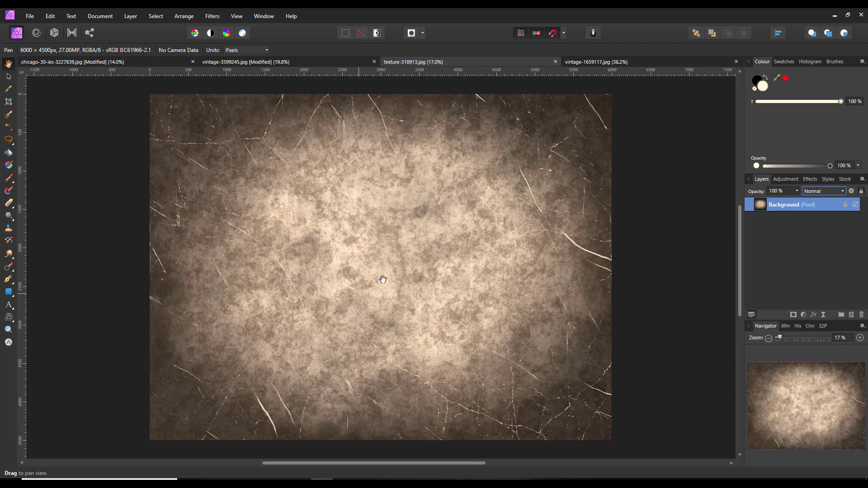
{"action": "right_click", "coordinate": [792, 209]}
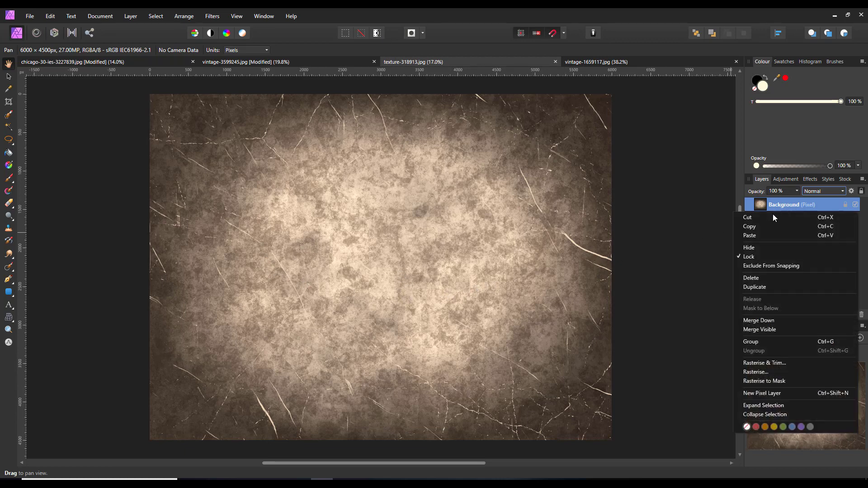
Step: Copy the scratched texture layer and paste it into the flapper portrait document
{"action": "left_click", "coordinate": [750, 227]}
{"action": "left_click", "coordinate": [126, 62]}
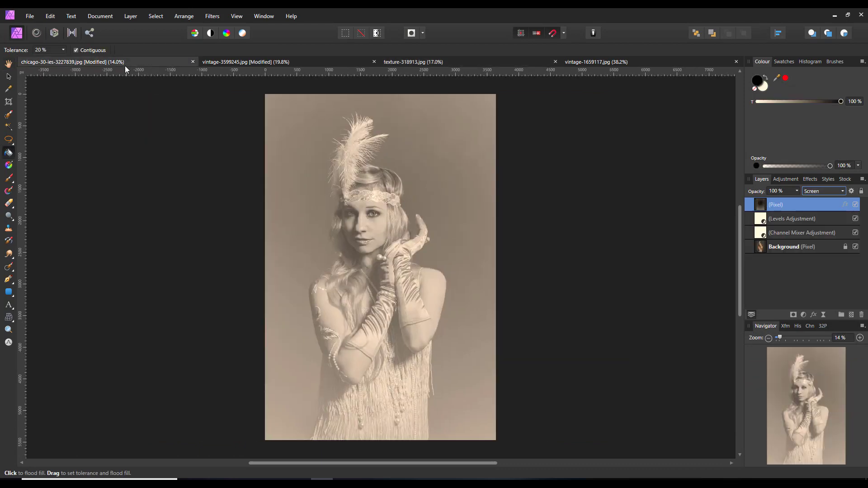
{"action": "left_click", "coordinate": [50, 17]}
{"action": "left_click", "coordinate": [18, 75]}
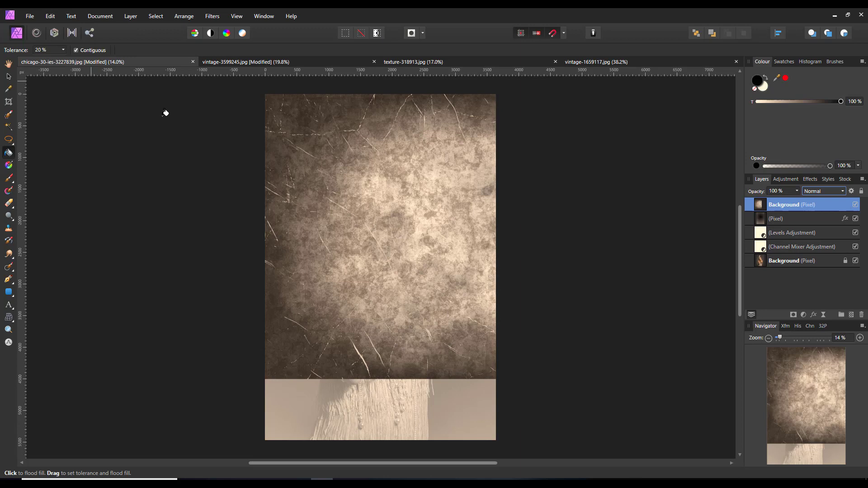
Step: Rotate the pasted texture upright and resize it to fit the portrait canvas edges
{"action": "left_click", "coordinate": [8, 78]}
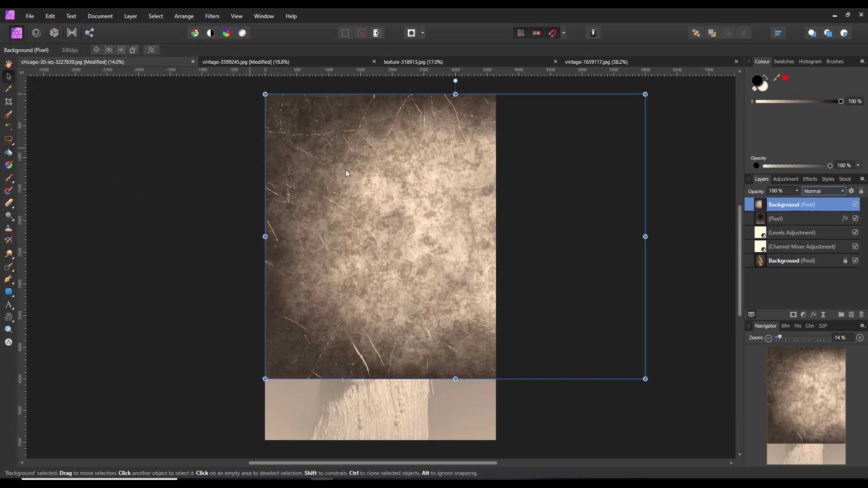
{"action": "scroll", "coordinate": [458, 274], "scroll_direction": "down", "scroll_amount": 1}
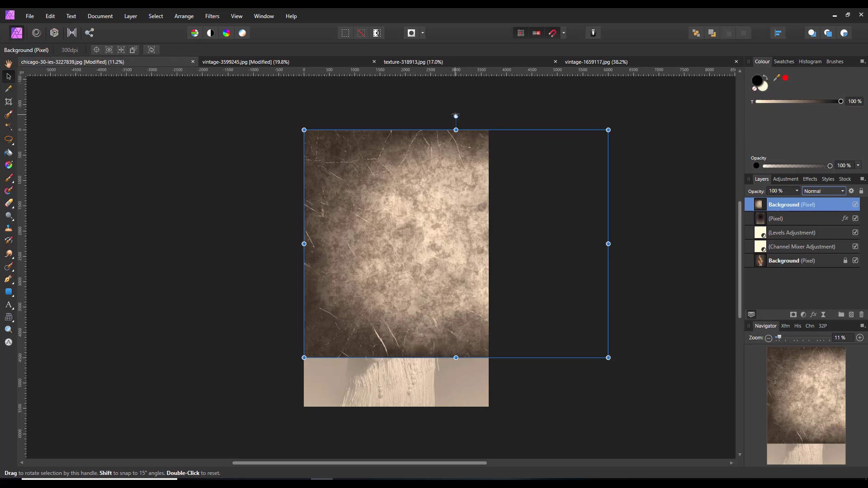
{"action": "left_click_drag", "start_coordinate": [456, 116], "coordinate": [576, 236]}
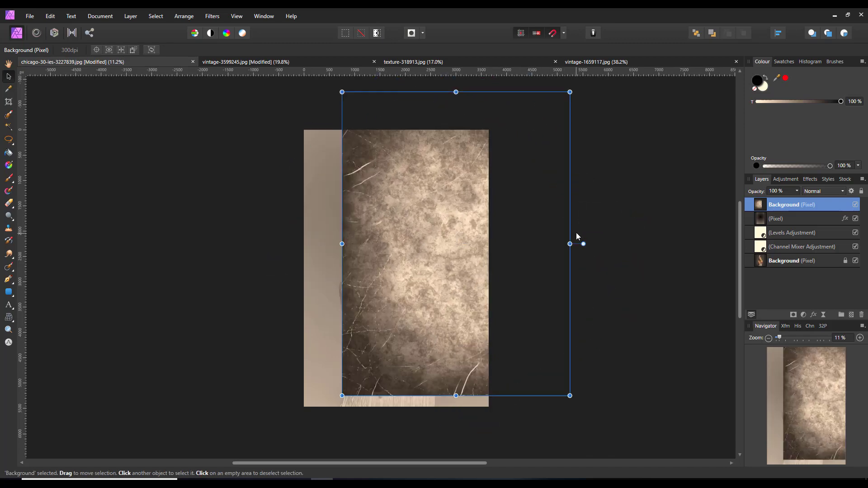
{"action": "left_click_drag", "start_coordinate": [468, 271], "coordinate": [403, 276]}
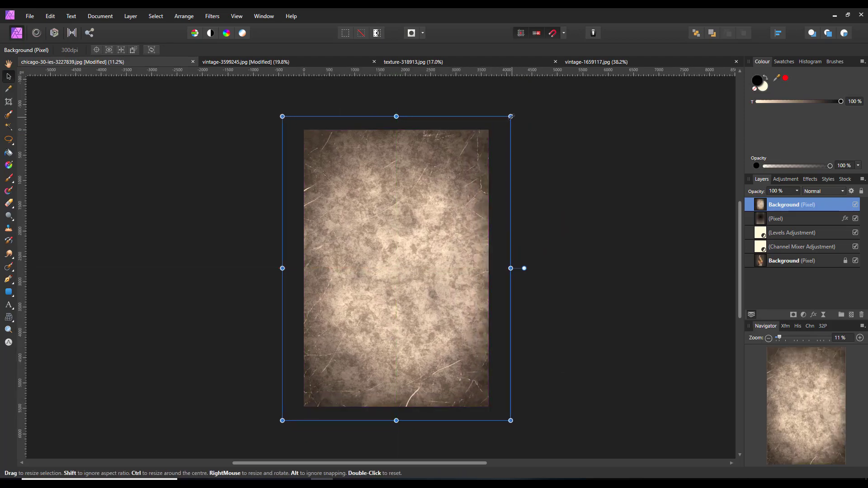
{"action": "left_click_drag", "start_coordinate": [512, 116], "coordinate": [500, 129]}
{"action": "left_click_drag", "start_coordinate": [500, 268], "coordinate": [488, 268]}
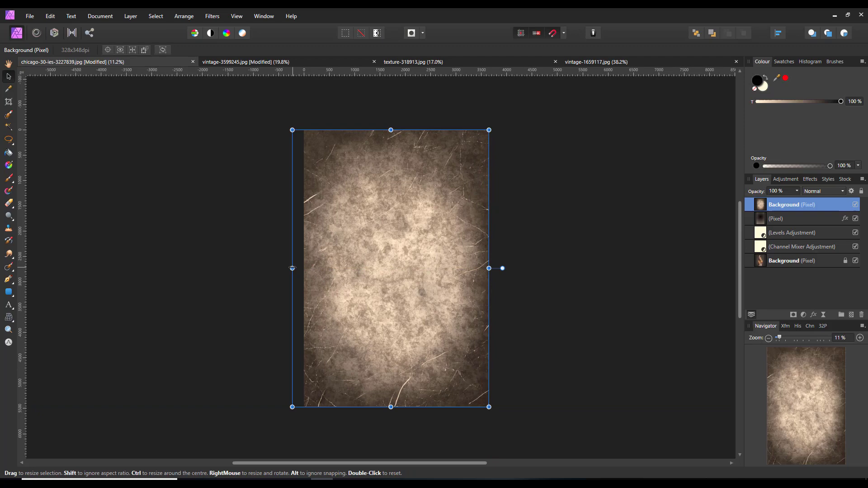
{"action": "left_click_drag", "start_coordinate": [292, 268], "coordinate": [304, 268]}
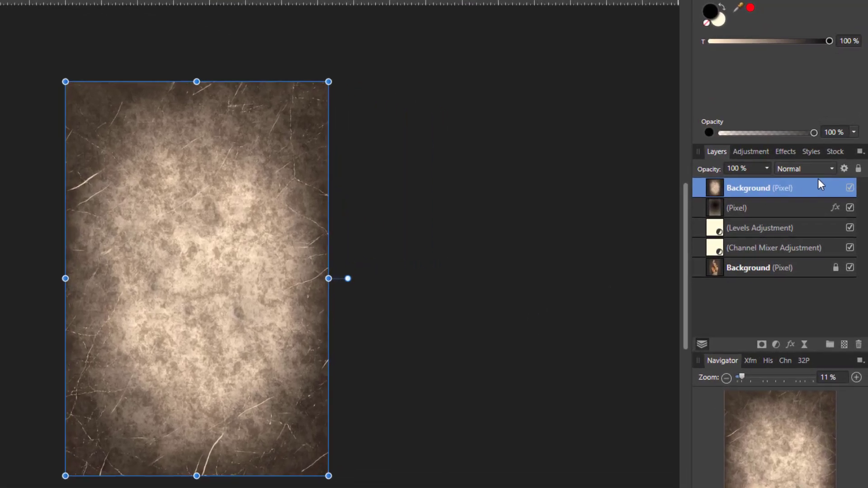
Step: Set the scratched texture layer to Lighten blend mode at 18% opacity
{"action": "left_click", "coordinate": [836, 178]}
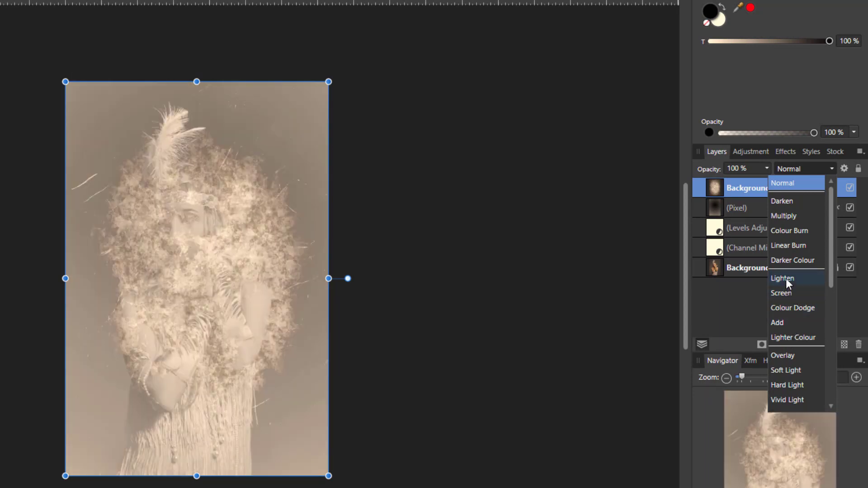
{"action": "left_click", "coordinate": [787, 280]}
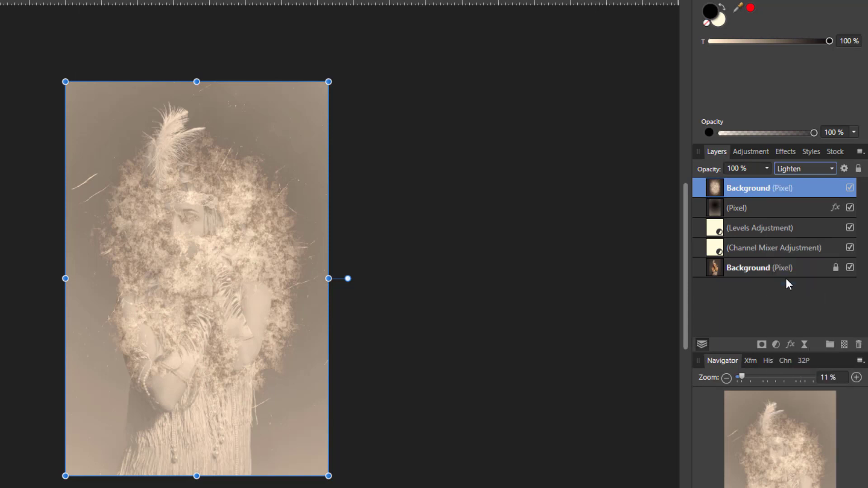
{"action": "left_click", "coordinate": [767, 169]}
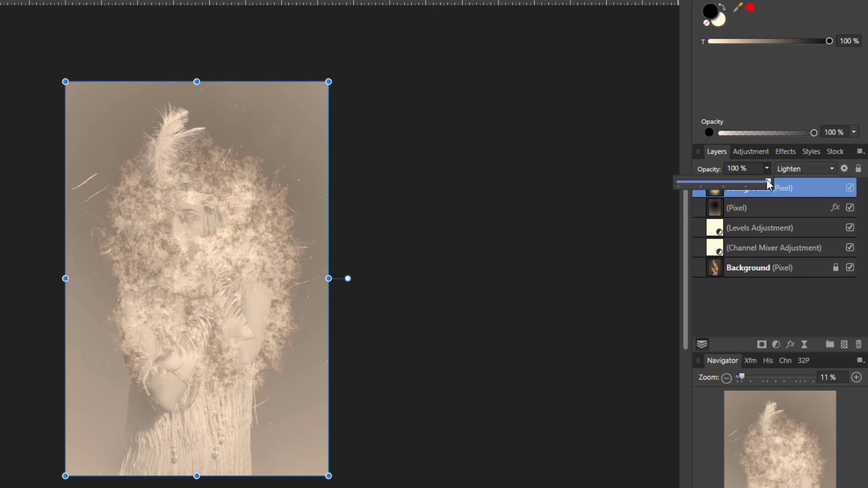
{"action": "left_click_drag", "start_coordinate": [767, 180], "coordinate": [695, 190]}
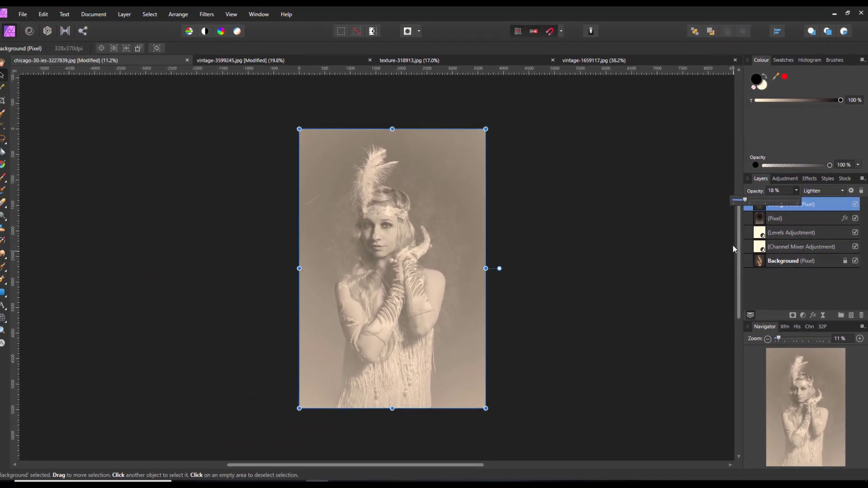
{"action": "left_click", "coordinate": [738, 239]}
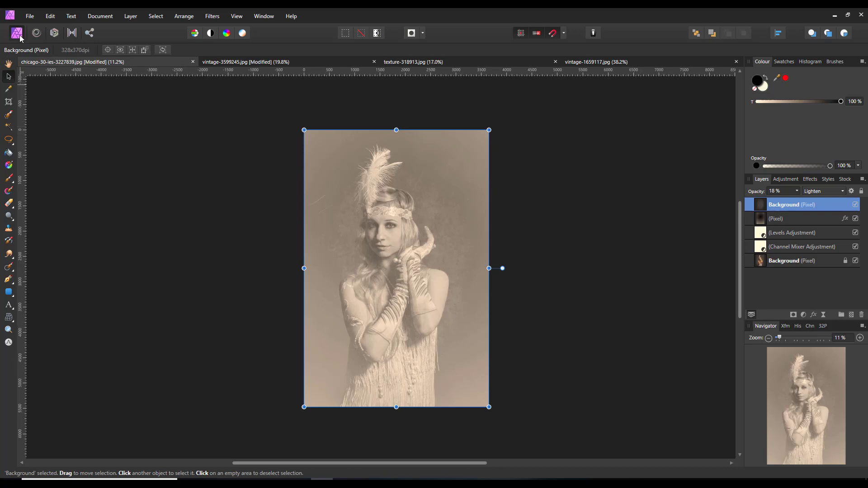
Step: Copy the current layer with Edit > Copy
{"action": "left_click", "coordinate": [51, 17]}
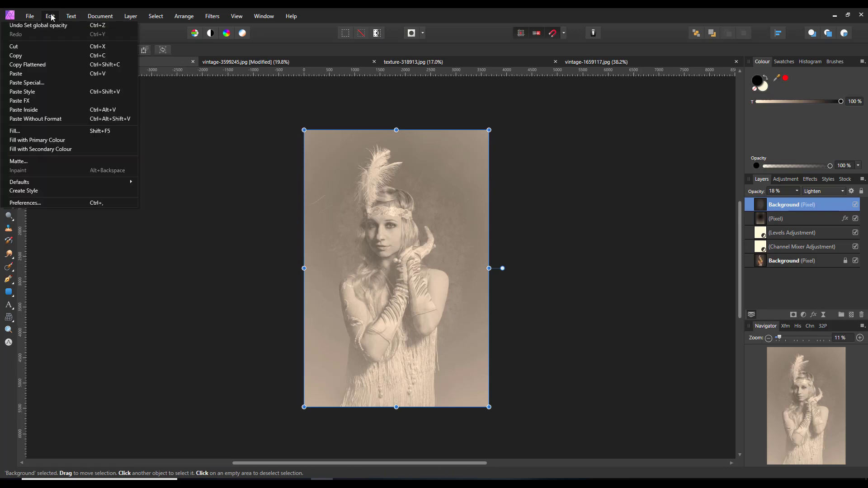
{"action": "left_click", "coordinate": [18, 56]}
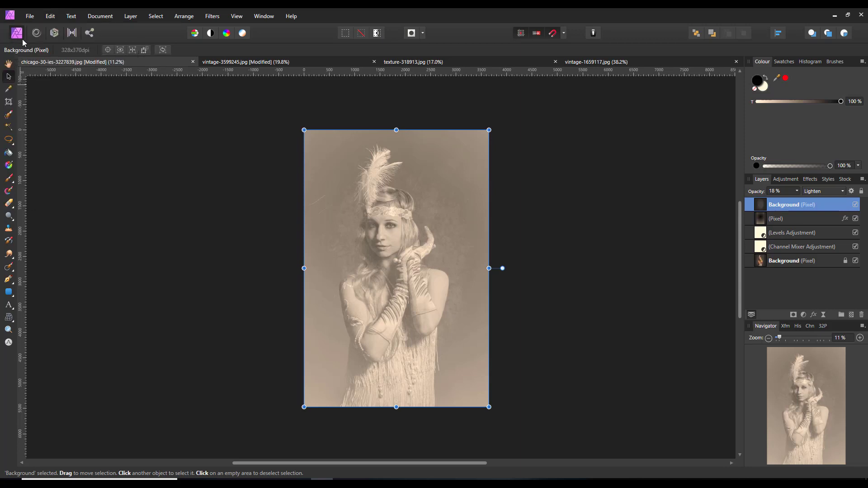
{"action": "left_click", "coordinate": [51, 16]}
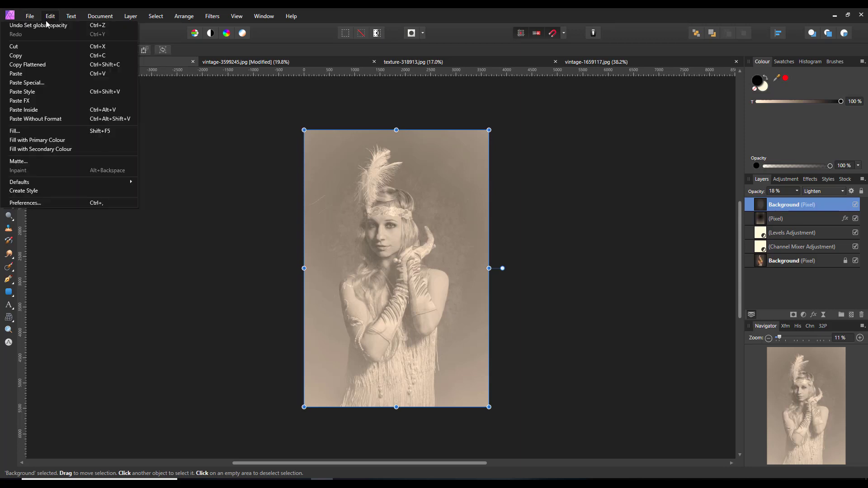
{"action": "left_click", "coordinate": [18, 56]}
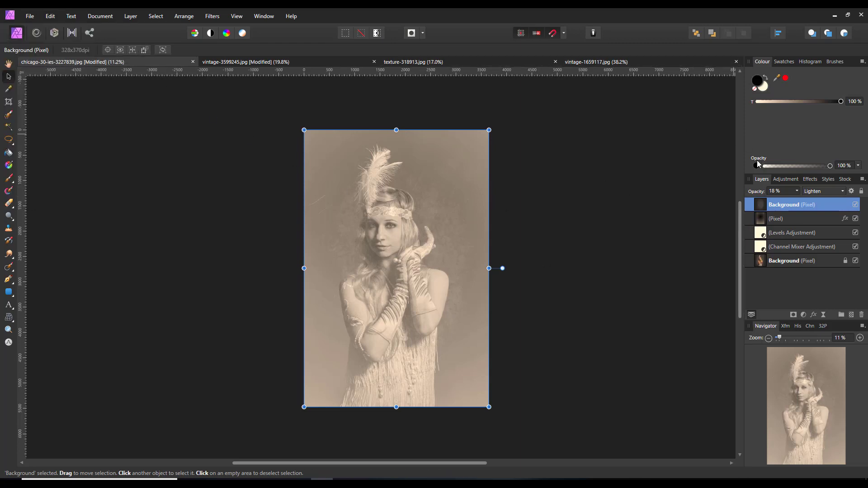
Step: Copy the Background layer of texture-318913.jpg and return to the flapper portrait
{"action": "left_click", "coordinate": [440, 62]}
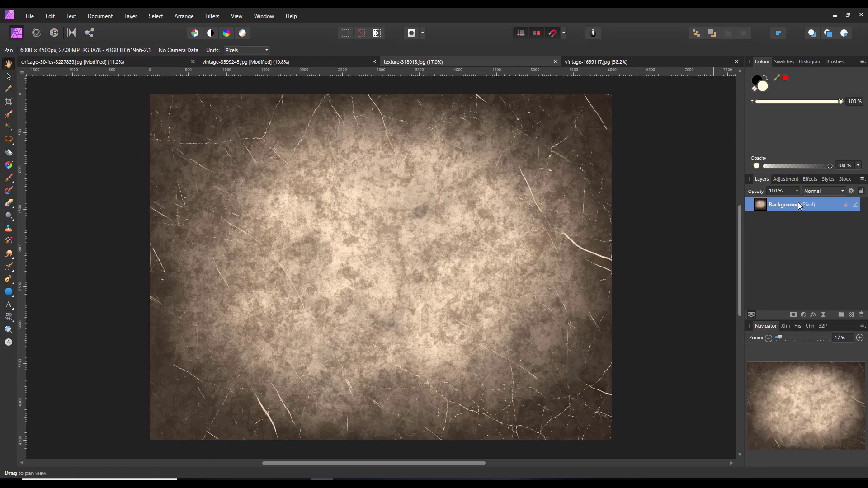
{"action": "right_click", "coordinate": [800, 206]}
{"action": "left_click", "coordinate": [754, 229]}
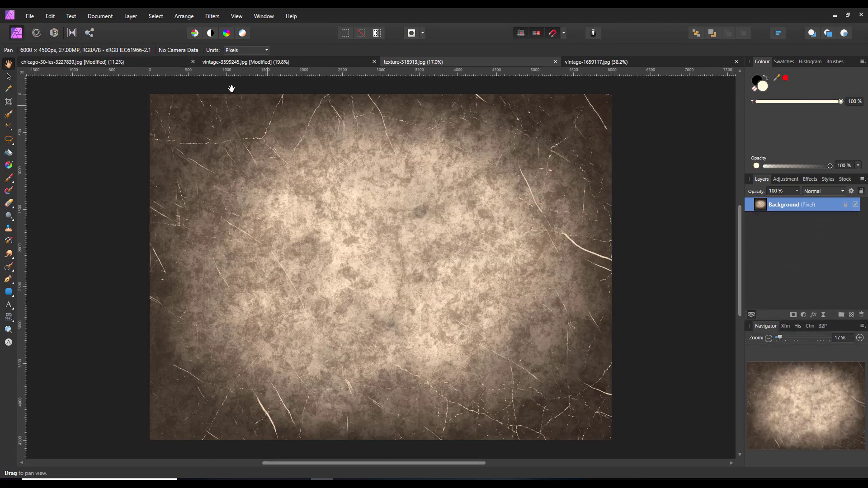
{"action": "left_click", "coordinate": [149, 65]}
{"action": "left_click", "coordinate": [48, 17]}
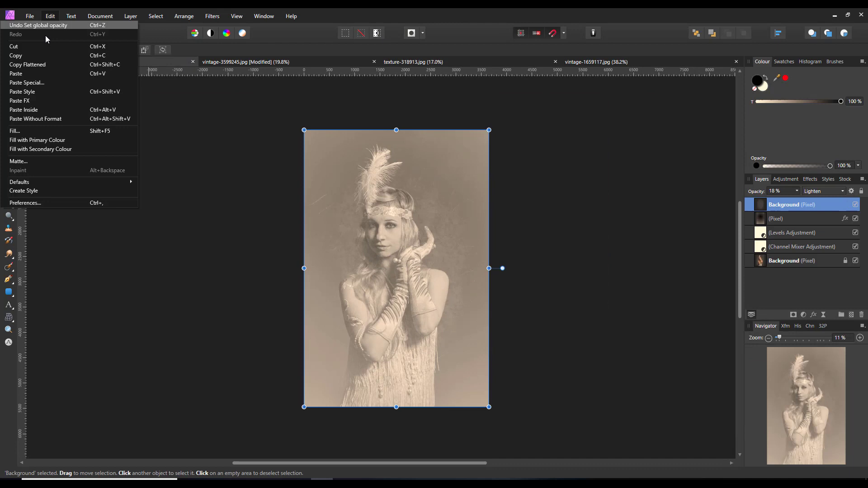
Step: Paste the scratched texture again, rotate it to portrait orientation and centre it
{"action": "left_click", "coordinate": [25, 73]}
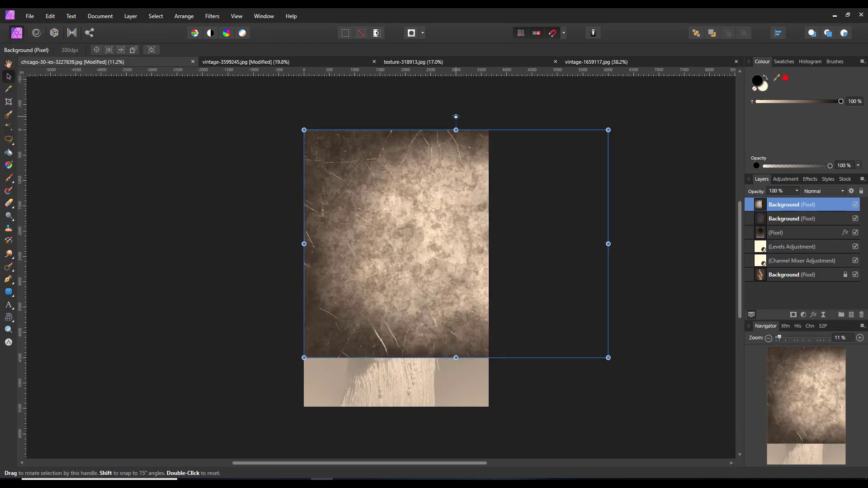
{"action": "left_click_drag", "start_coordinate": [455, 116], "coordinate": [292, 233]}
{"action": "left_click_drag", "start_coordinate": [460, 262], "coordinate": [489, 265]}
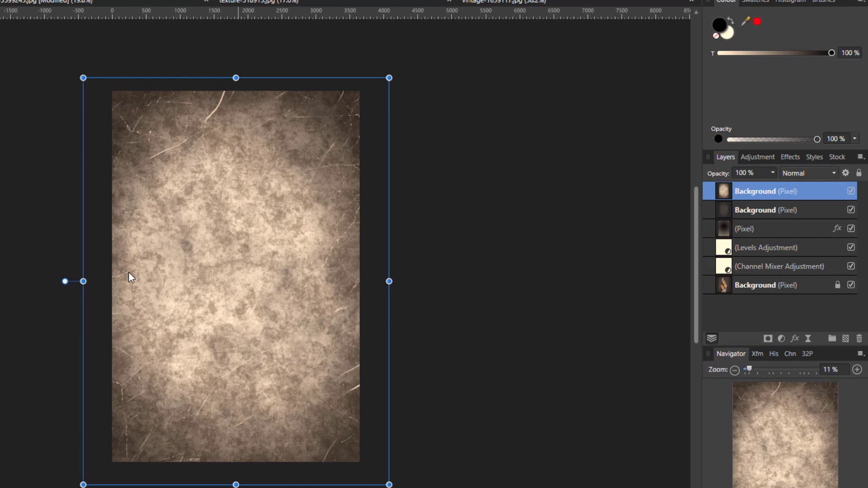
Step: Set the second texture to Lighten at 11% opacity, then enlarge and re-centre it
{"action": "left_click", "coordinate": [836, 178]}
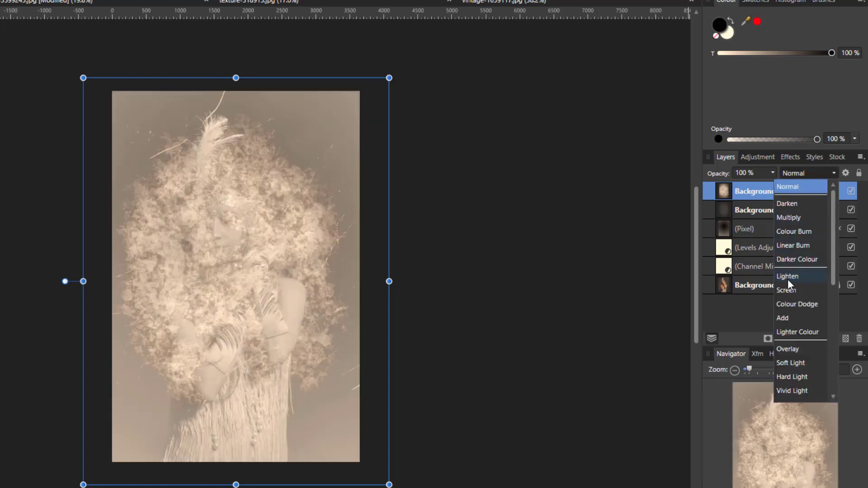
{"action": "left_click", "coordinate": [791, 276]}
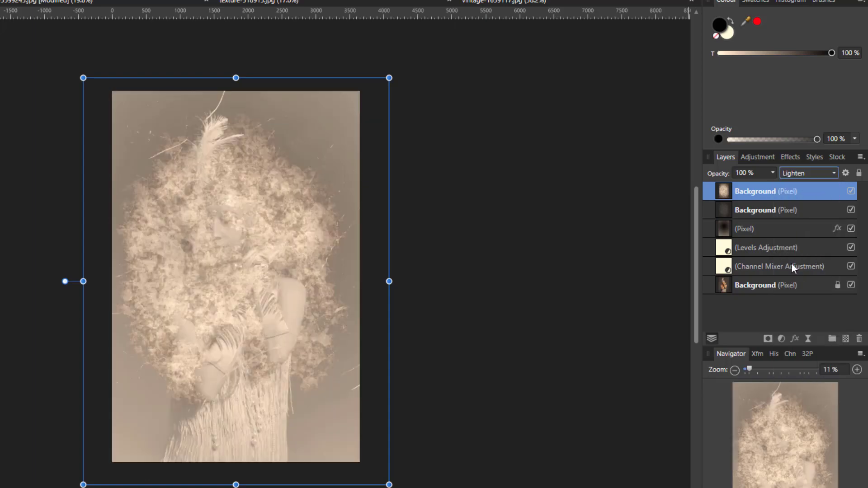
{"action": "left_click", "coordinate": [772, 172]}
{"action": "left_click_drag", "start_coordinate": [772, 184], "coordinate": [702, 190]}
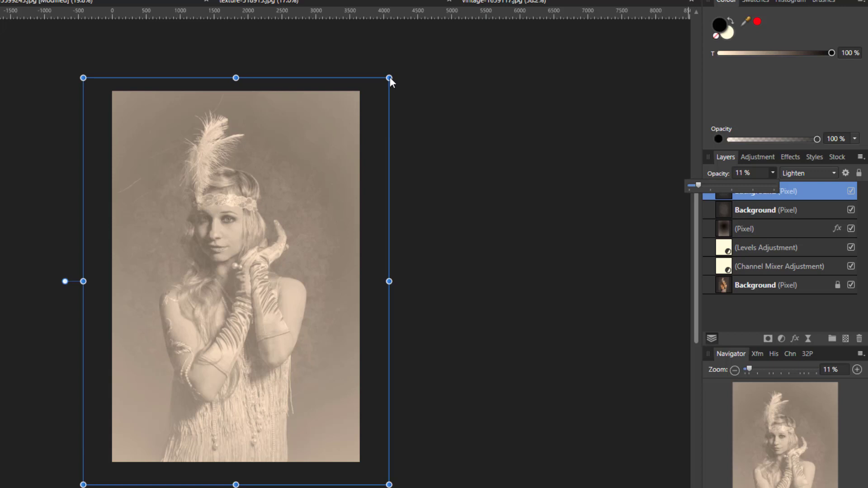
{"action": "left_click_drag", "start_coordinate": [390, 77], "coordinate": [450, 53]}
{"action": "mouse_move", "coordinate": [378, 222]}
{"action": "left_mouse_down"}
{"action": "mouse_move", "coordinate": [405, 233]}
{"action": "mouse_move", "coordinate": [395, 243]}
{"action": "mouse_move", "coordinate": [391, 228]}
{"action": "left_mouse_up"}
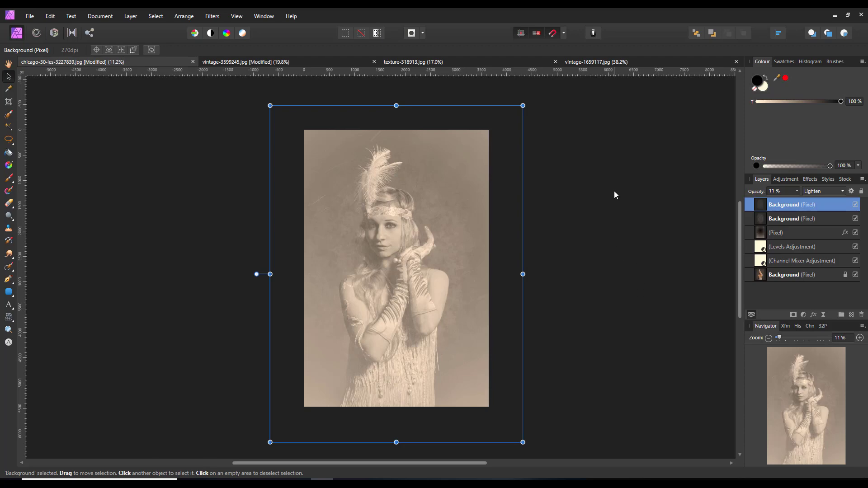
Step: Copy the Background layer of vintage-1659117.jpg and return to the chicago-30 portrait
{"action": "left_click", "coordinate": [629, 61]}
{"action": "key", "text": "h"}
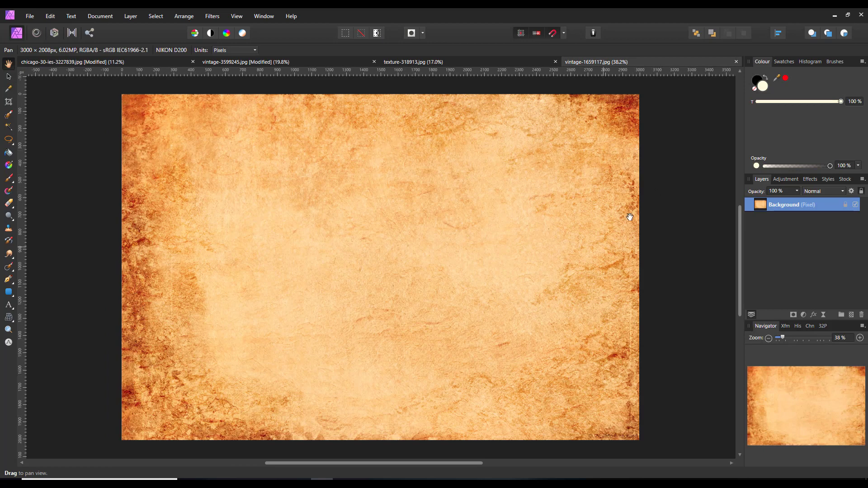
{"action": "right_click", "coordinate": [786, 204]}
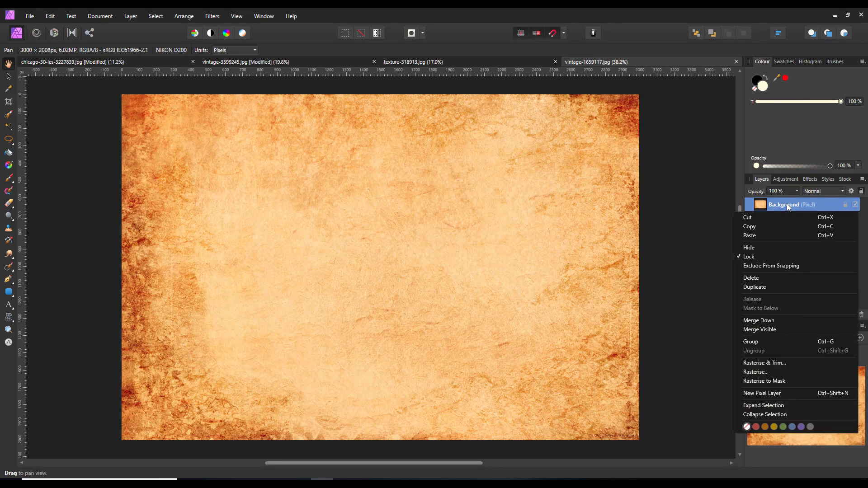
{"action": "left_click", "coordinate": [757, 229]}
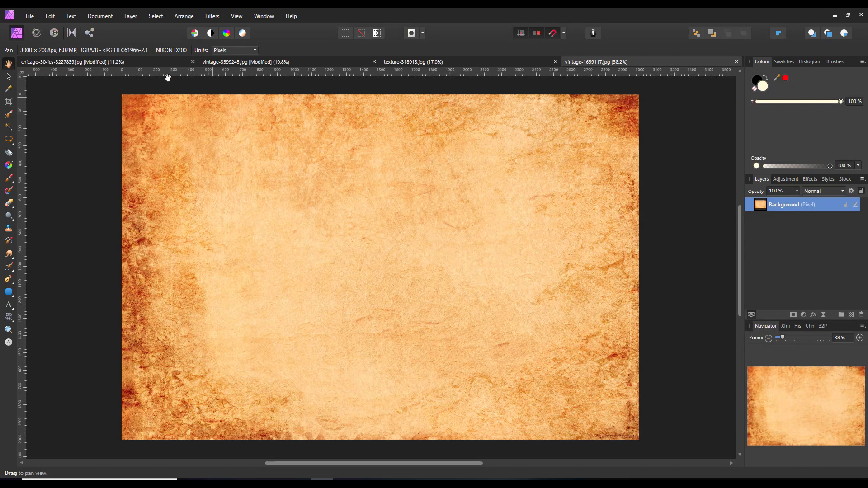
{"action": "left_click", "coordinate": [103, 63]}
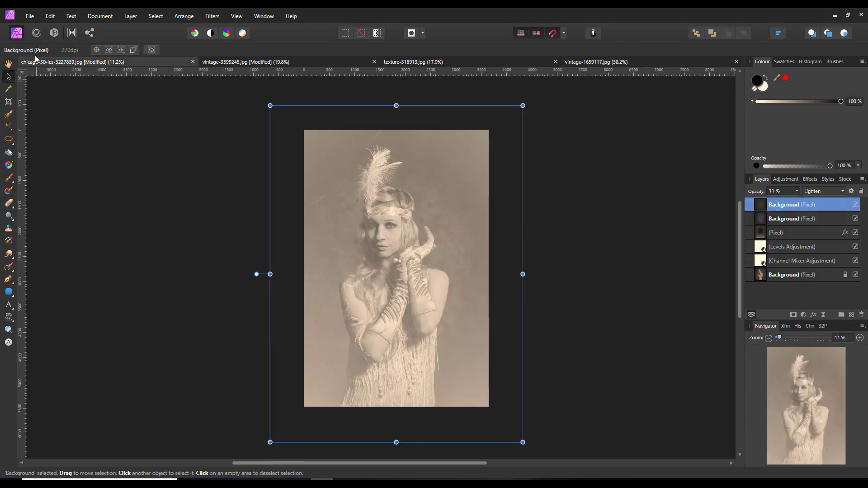
{"action": "left_click", "coordinate": [49, 16]}
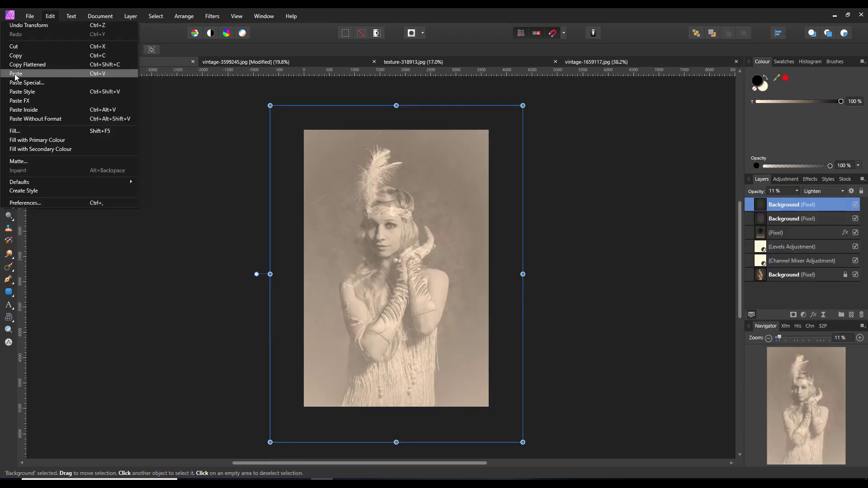
Step: Paste the orange paper, rotate it upright, centre it and enlarge it to cover the photo
{"action": "left_click", "coordinate": [49, 74]}
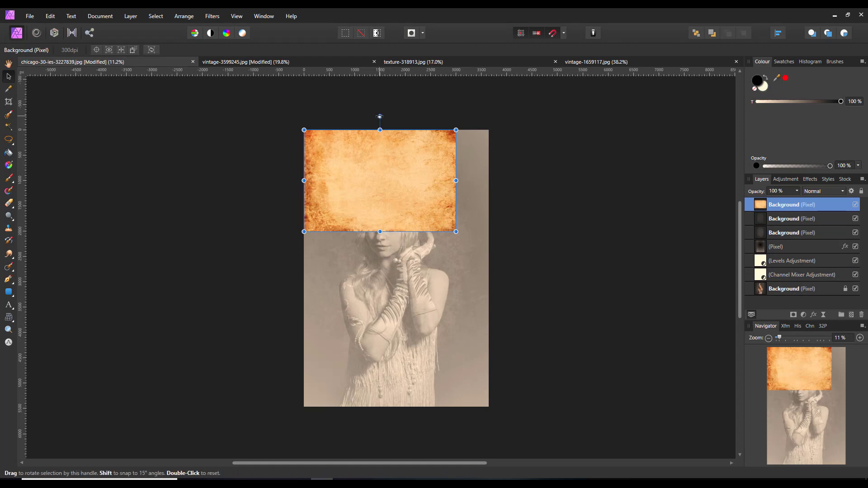
{"action": "left_click_drag", "start_coordinate": [380, 116], "coordinate": [460, 173]}
{"action": "left_click_drag", "start_coordinate": [385, 180], "coordinate": [398, 273]}
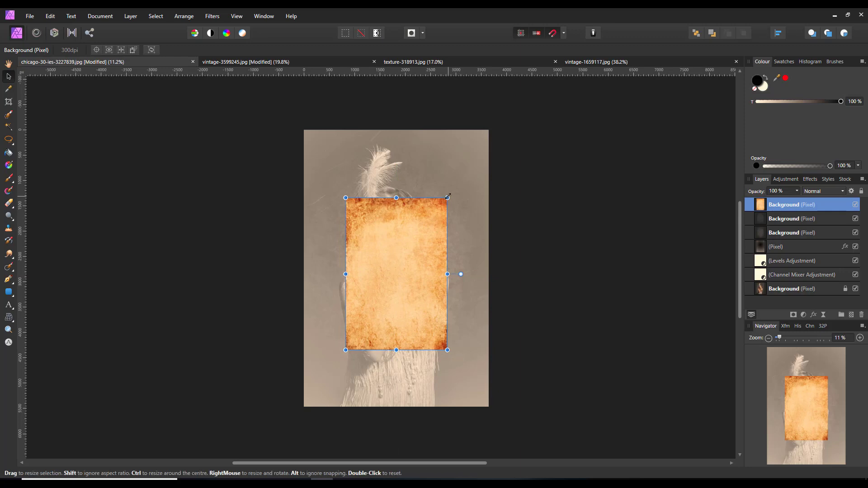
{"action": "left_click_drag", "start_coordinate": [447, 198], "coordinate": [493, 130]}
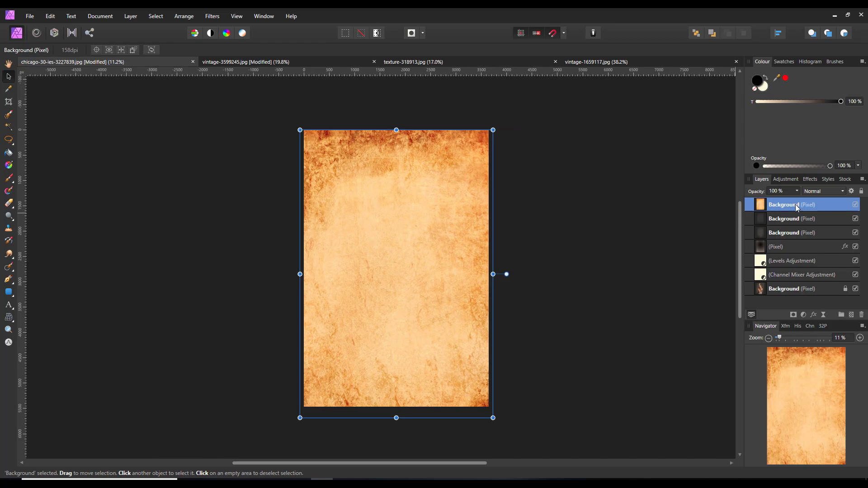
Step: Set the orange paper layer to Multiply blend mode at 44% opacity
{"action": "left_click", "coordinate": [843, 191]}
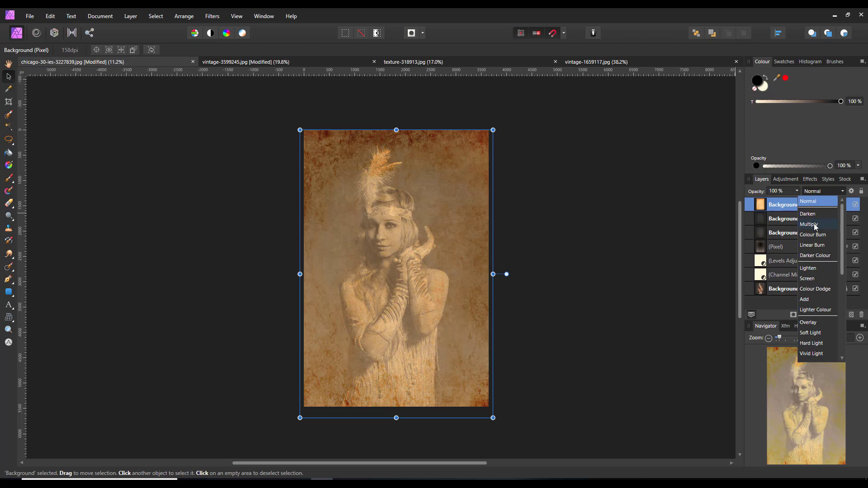
{"action": "left_click", "coordinate": [810, 225]}
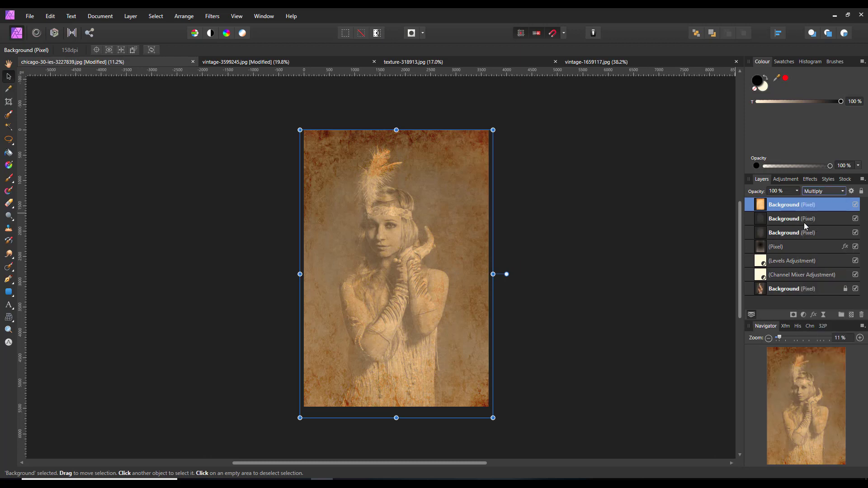
{"action": "left_click", "coordinate": [797, 191]}
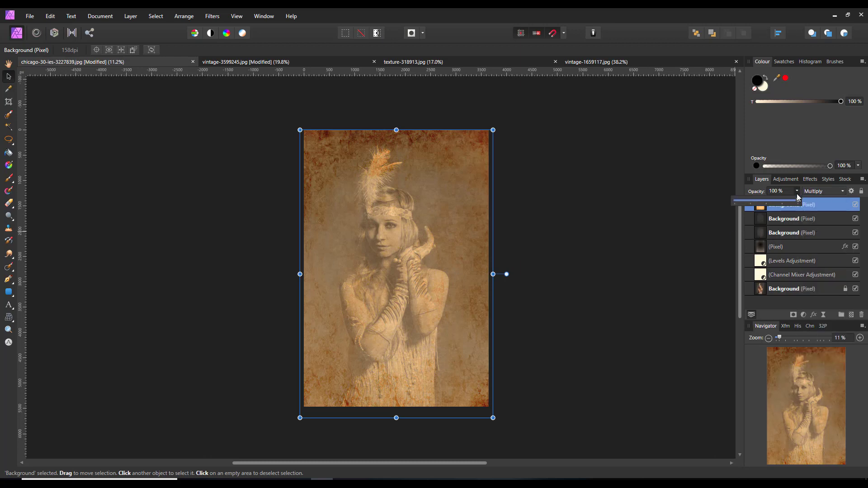
{"action": "left_click_drag", "start_coordinate": [799, 204], "coordinate": [763, 205]}
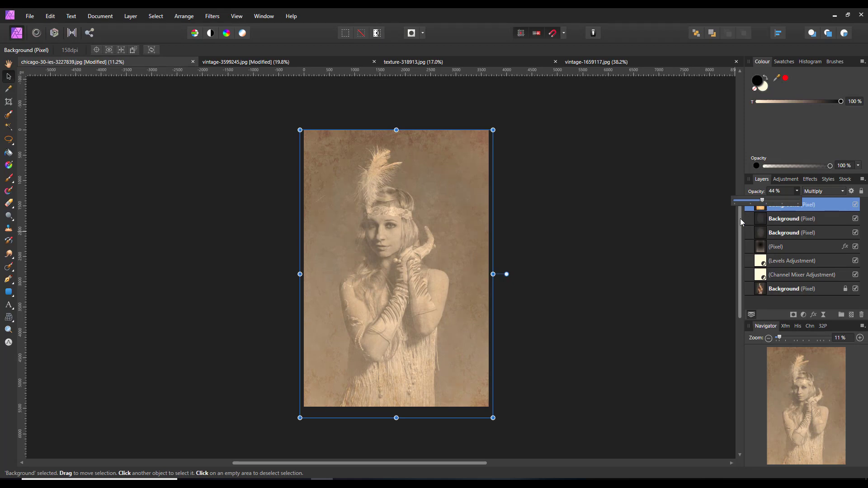
{"action": "scroll", "coordinate": [629, 232], "scroll_direction": "up", "scroll_amount": 2}
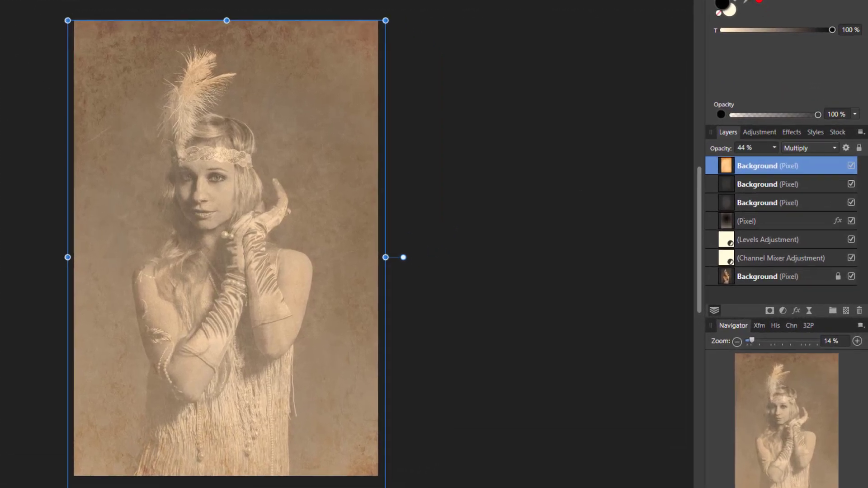
Step: Switch to the Hand tool and show the Layers panel's adjustment layer list
{"action": "key", "text": "h"}
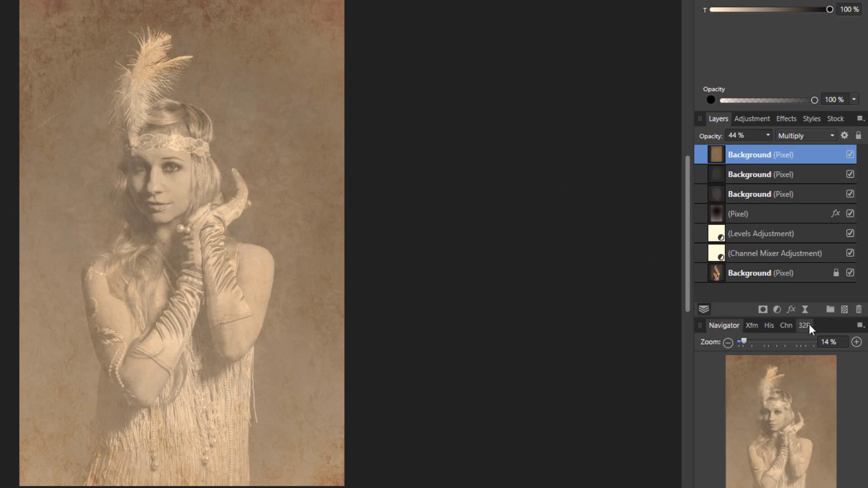
{"action": "left_click", "coordinate": [777, 310]}
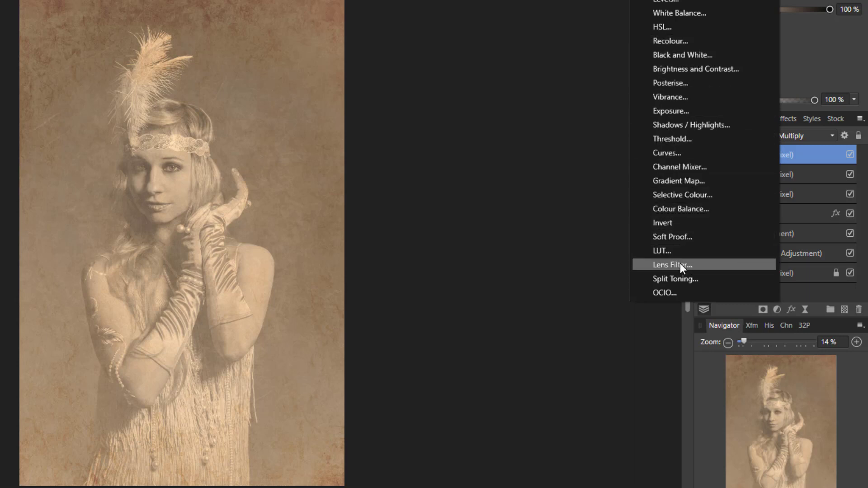
Step: Add a Lens Filter adjustment with a deeper orange filter colour and 67% optical density
{"action": "left_click", "coordinate": [665, 268]}
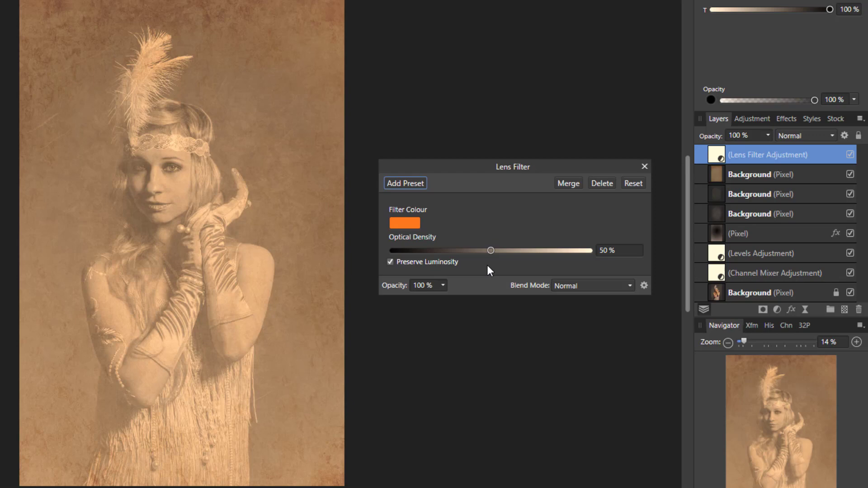
{"action": "left_click", "coordinate": [410, 224]}
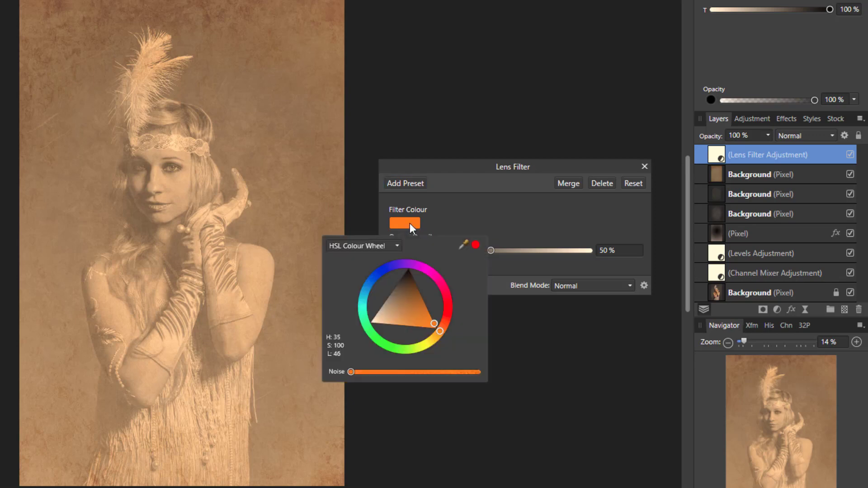
{"action": "mouse_move", "coordinate": [432, 322]}
{"action": "left_mouse_down"}
{"action": "mouse_move", "coordinate": [416, 290]}
{"action": "mouse_move", "coordinate": [419, 327]}
{"action": "left_mouse_up"}
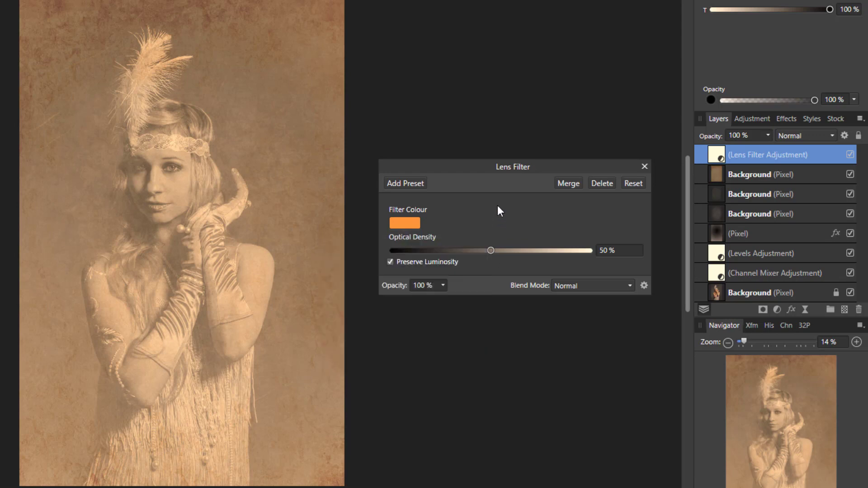
{"action": "left_click_drag", "start_coordinate": [491, 251], "coordinate": [512, 257]}
Step: Close the Lens Filter settings dialog to reveal the orange-tinted portrait
{"action": "left_click", "coordinate": [645, 166]}
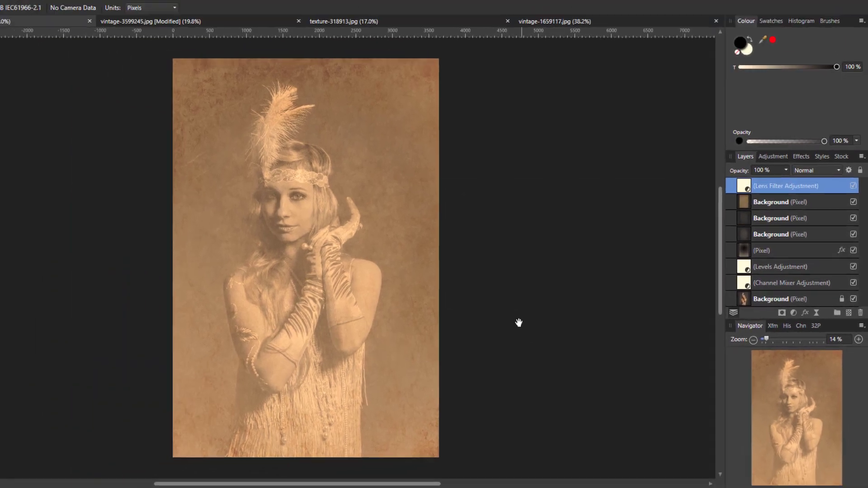